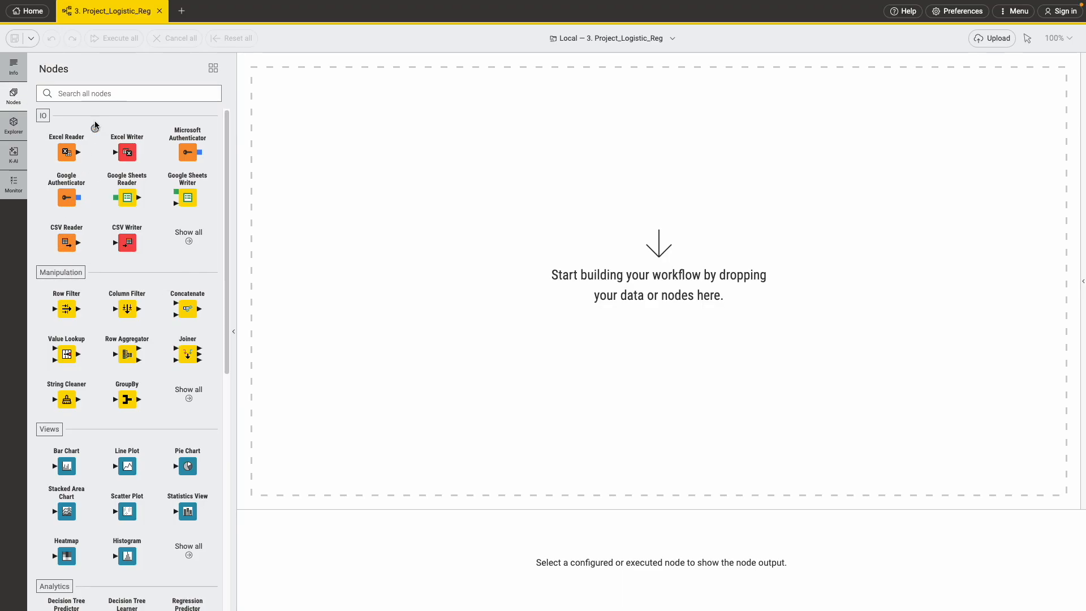
Step: Find the CSV Reader node and add it to the empty workflow canvas
{"action": "left_click", "coordinate": [92, 93]}
{"action": "type", "text": "csv reader"}
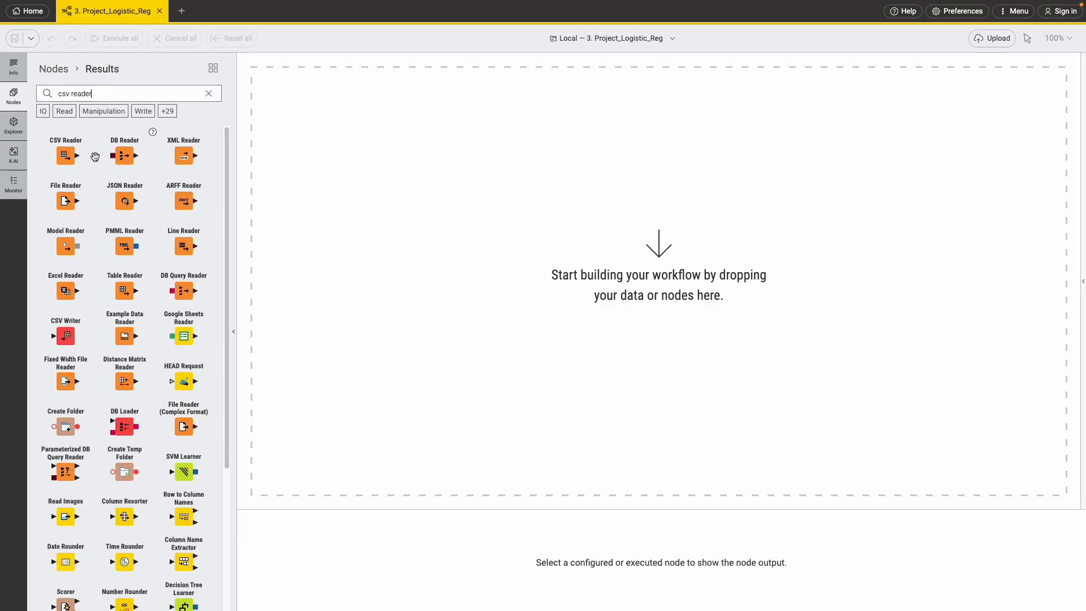
{"action": "left_click_drag", "start_coordinate": [66, 156], "coordinate": [297, 283]}
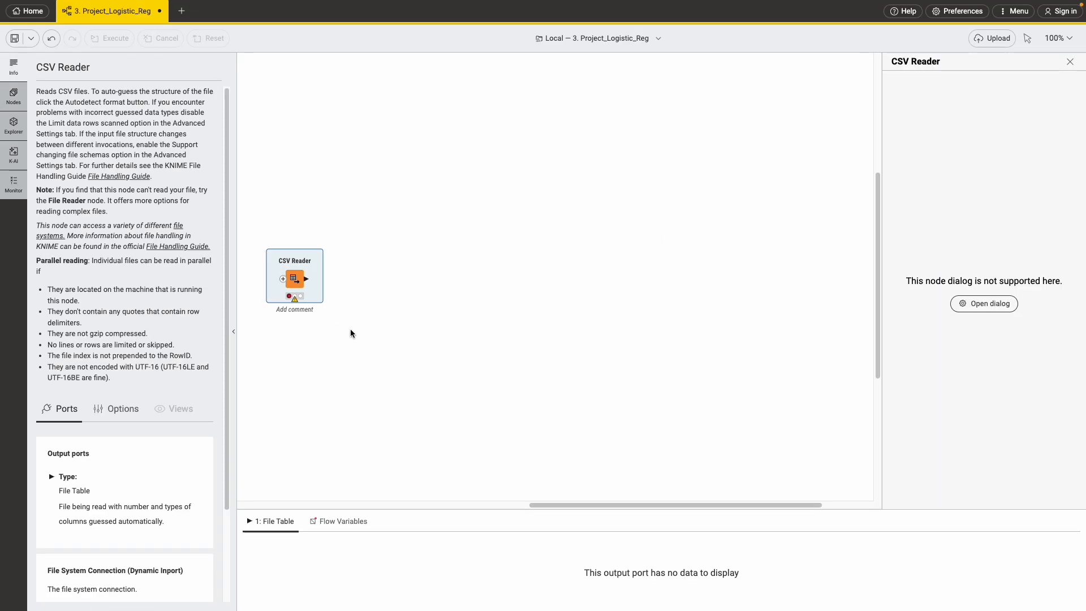
Step: Configure the CSV Reader to read the local file ashville.csv from the Documents/IT 5603/Data folder
{"action": "right_click", "coordinate": [294, 283]}
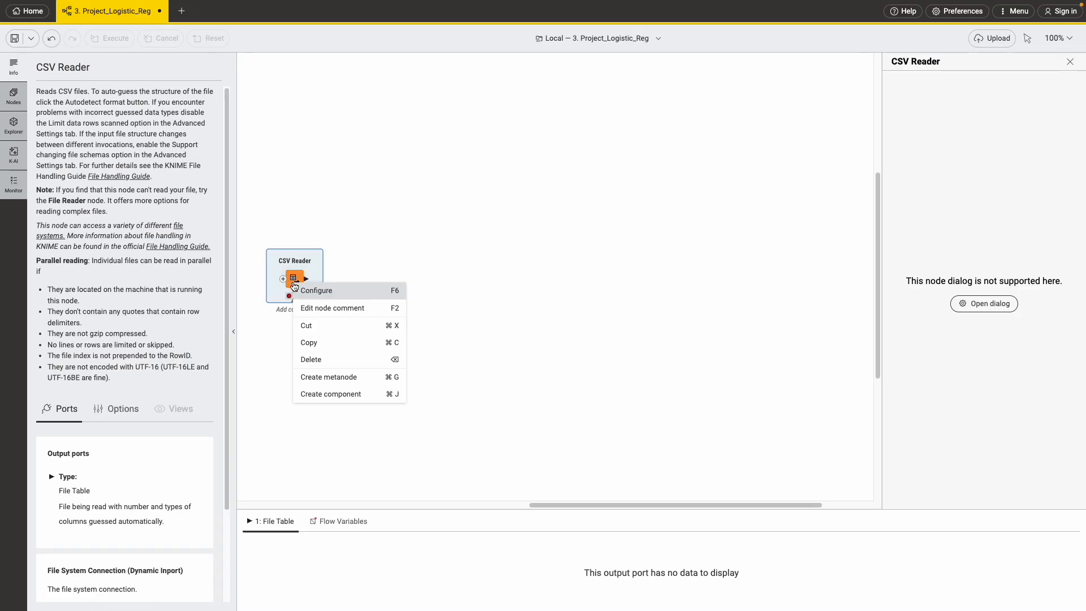
{"action": "left_click", "coordinate": [323, 292]}
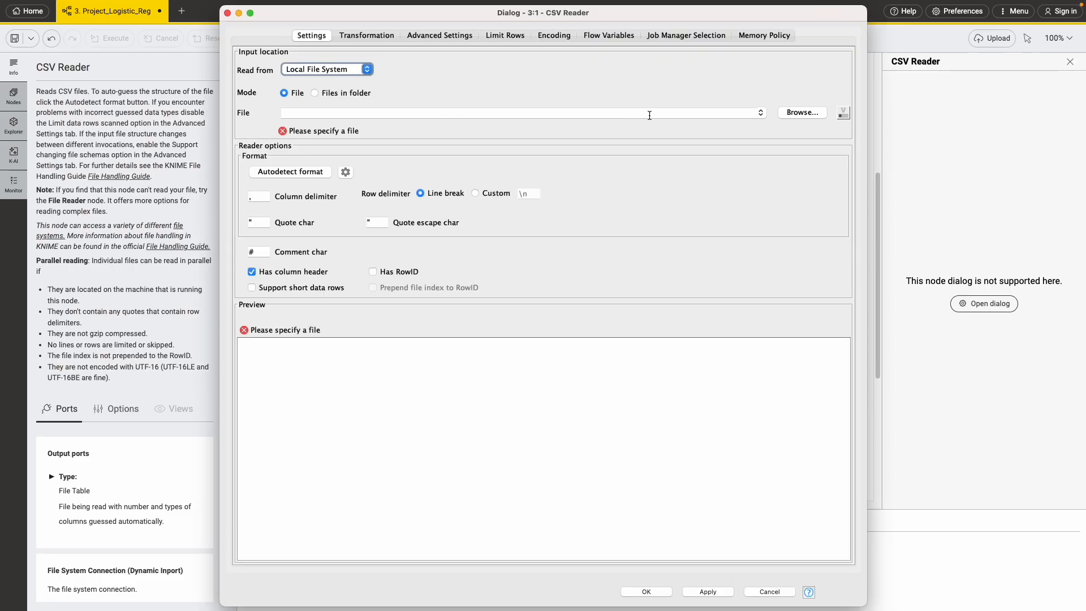
{"action": "left_click", "coordinate": [802, 112]}
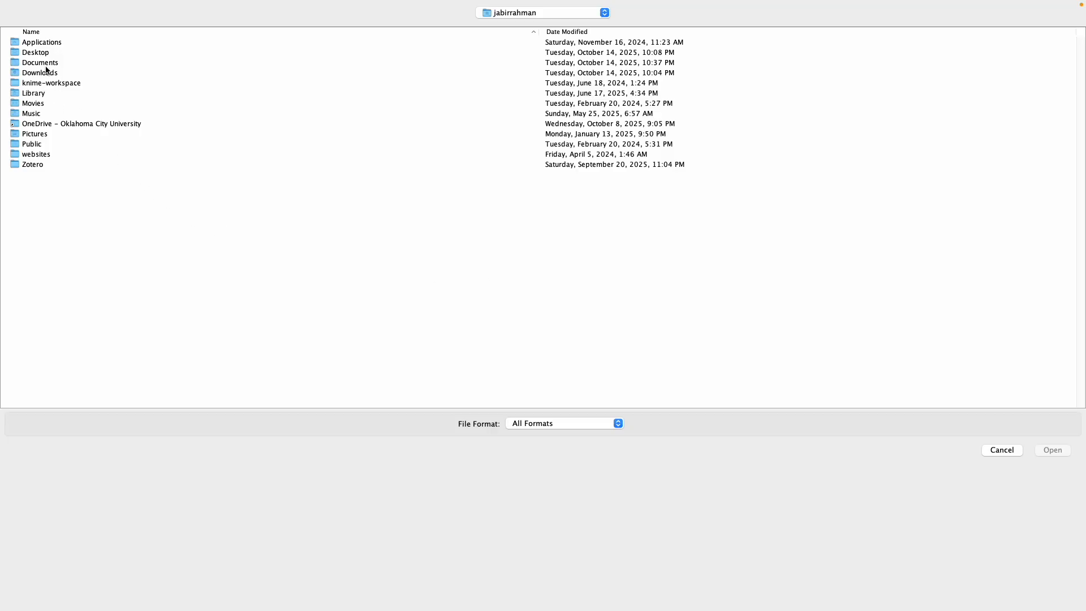
{"action": "double_click", "coordinate": [45, 62]}
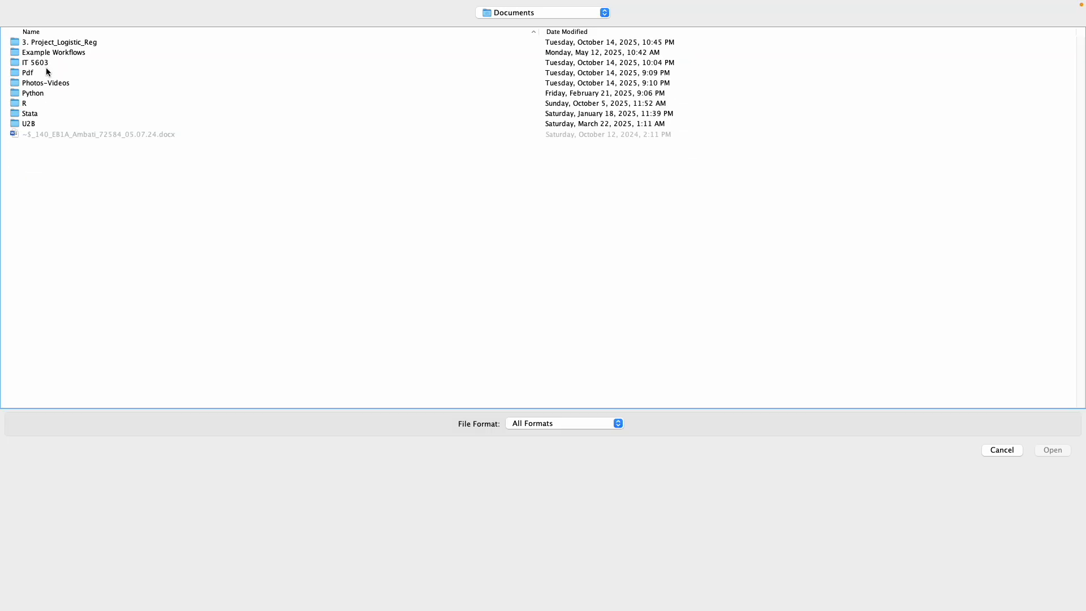
{"action": "double_click", "coordinate": [35, 62]}
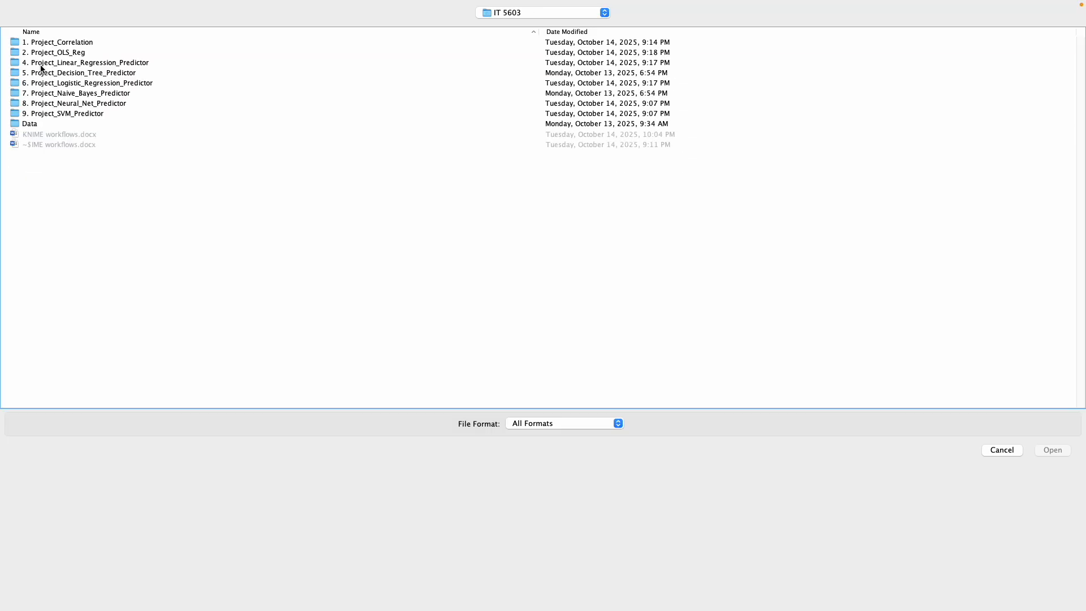
{"action": "double_click", "coordinate": [25, 124]}
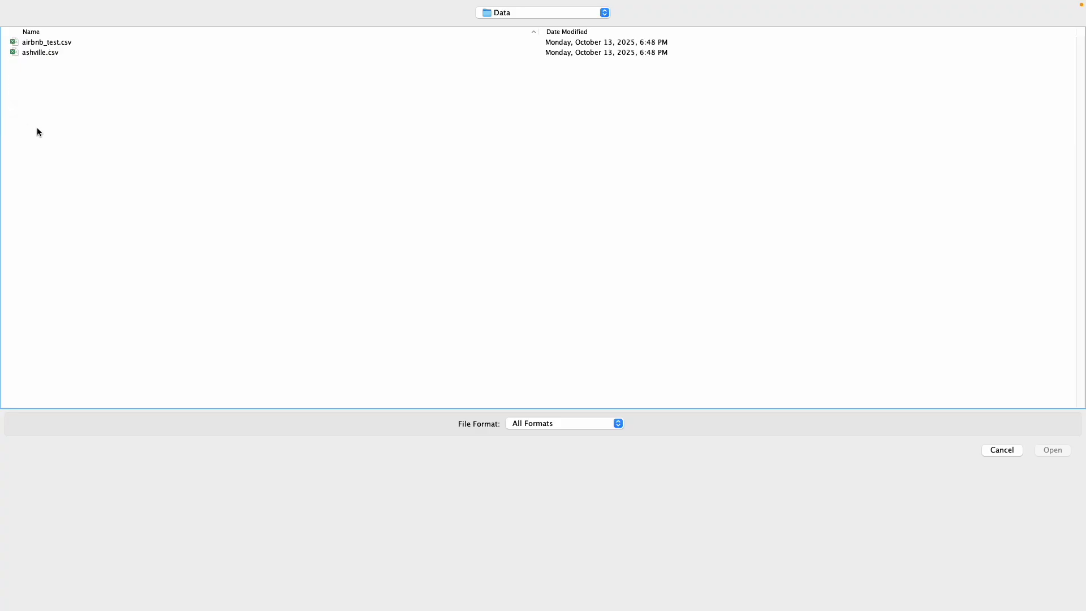
{"action": "left_click", "coordinate": [48, 53]}
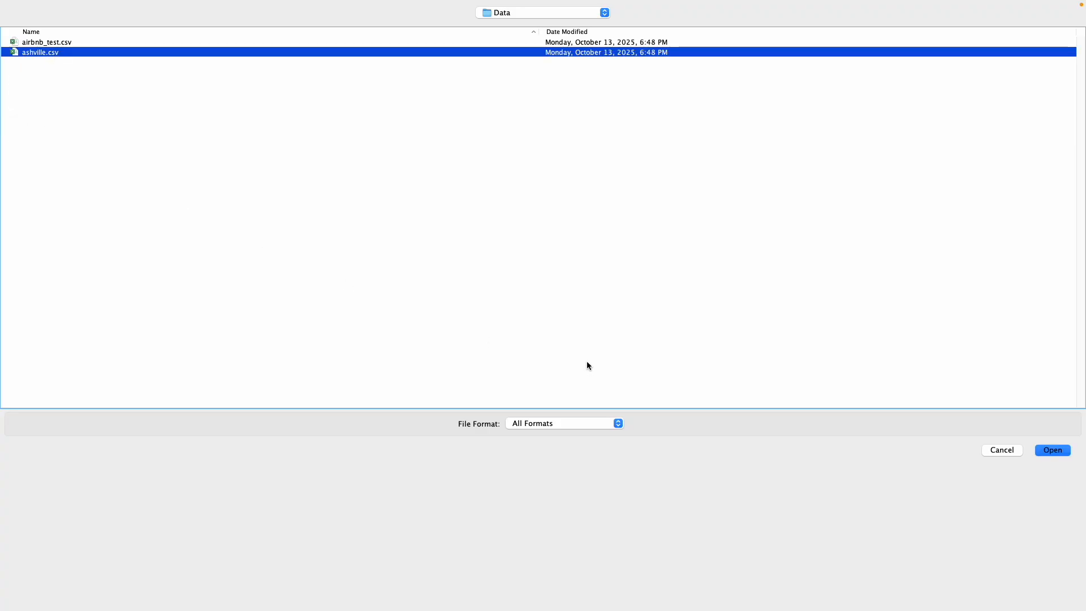
{"action": "left_click", "coordinate": [1051, 450]}
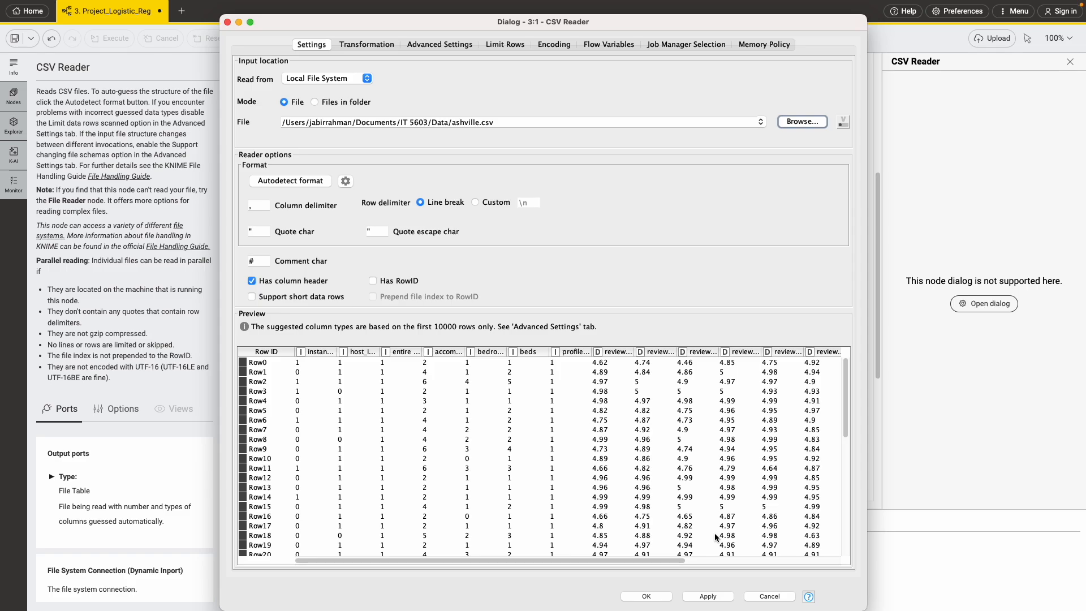
{"action": "left_click", "coordinate": [705, 599]}
{"action": "left_click", "coordinate": [644, 596]}
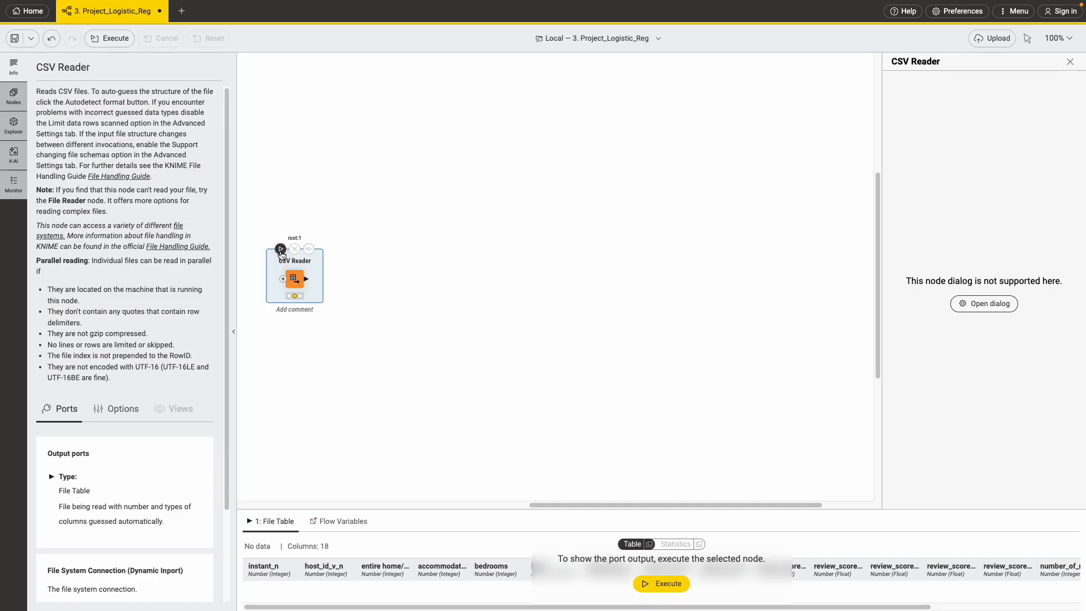
Step: Execute the CSV Reader node and give it the comment "Read Data"
{"action": "left_click", "coordinate": [280, 249]}
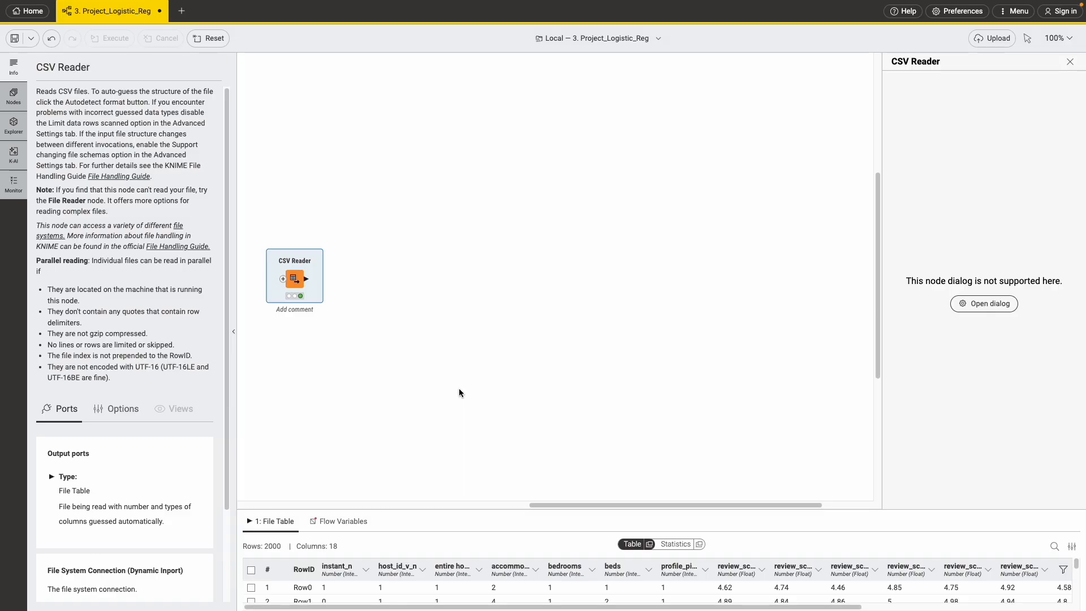
{"action": "left_click", "coordinate": [295, 310]}
{"action": "type", "text": "Read Data"}
{"action": "key", "text": "Return"}
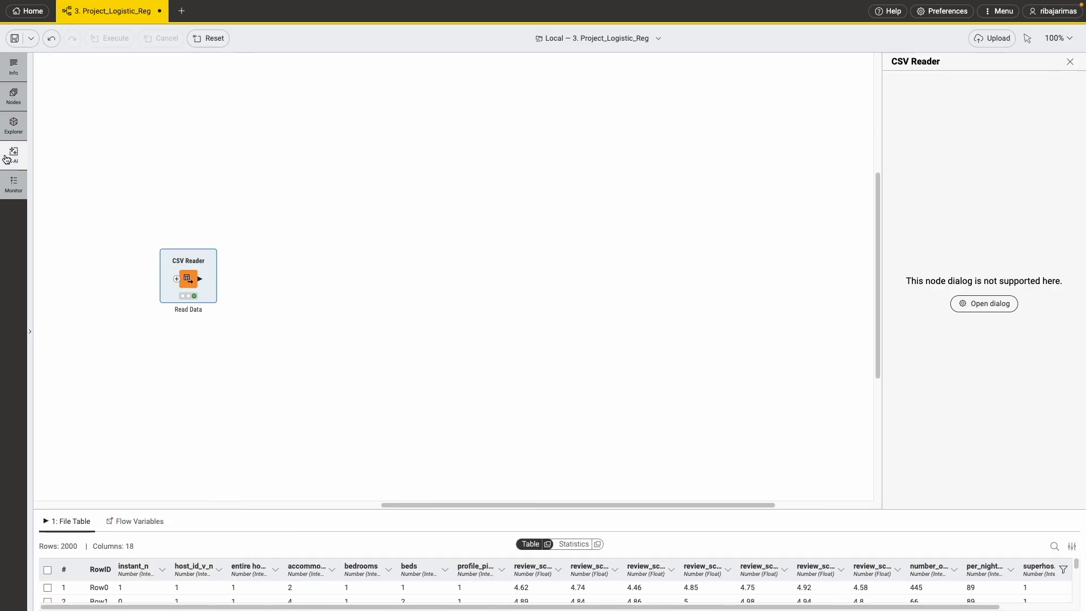
Step: Ask the K-AI assistant to "remove null values" and add its suggested Missing Value node, connected to the CSV Reader output
{"action": "left_click", "coordinate": [12, 157]}
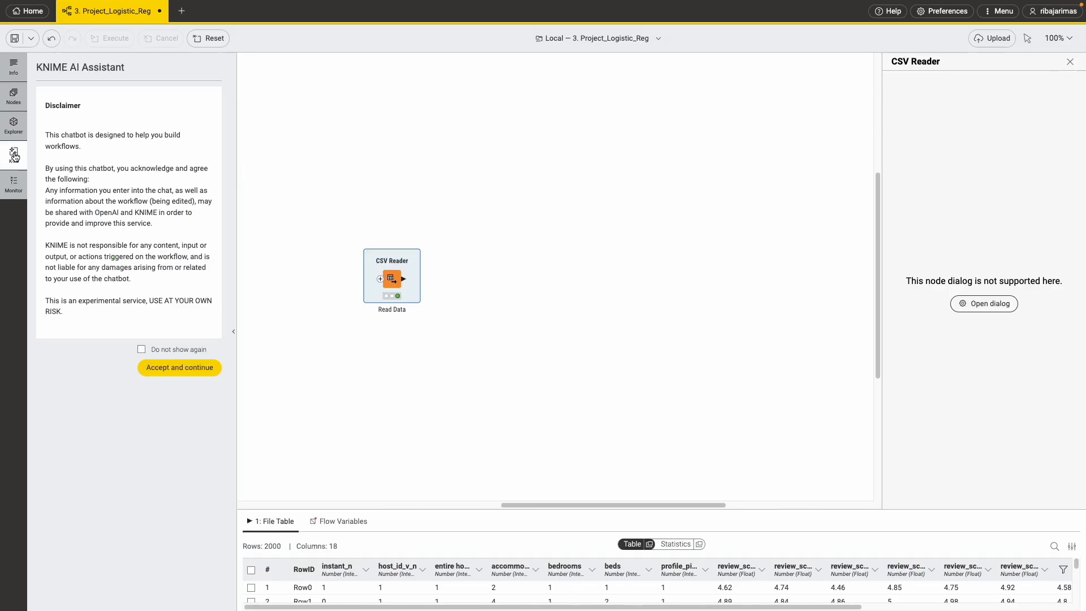
{"action": "left_click", "coordinate": [175, 368]}
{"action": "left_click", "coordinate": [71, 577]}
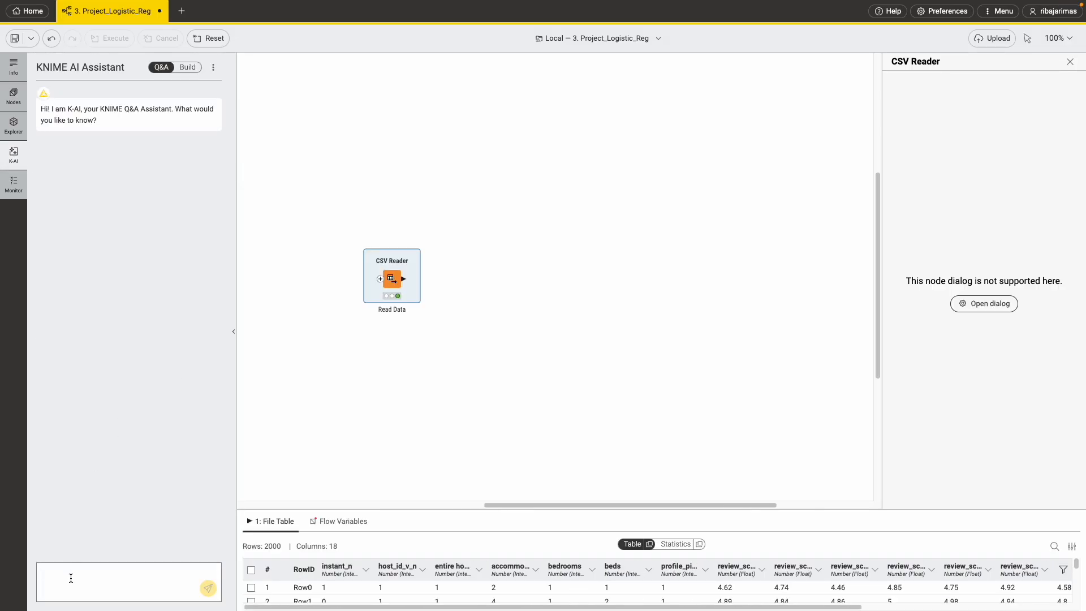
{"action": "type", "text": "remove null values"}
{"action": "key", "text": "Return"}
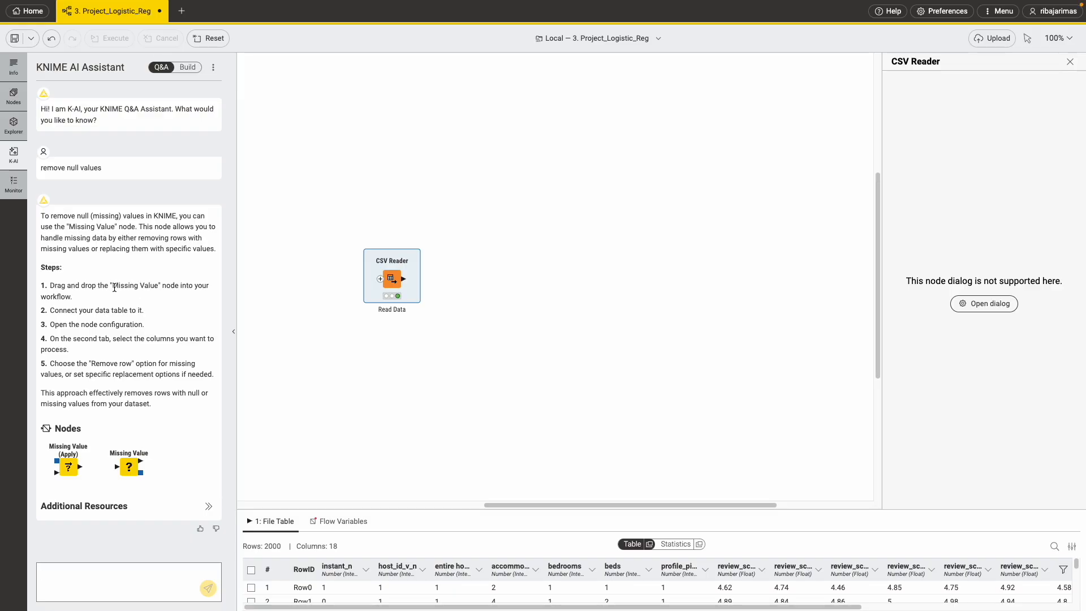
{"action": "left_click_drag", "start_coordinate": [127, 470], "coordinate": [496, 280]}
{"action": "left_click_drag", "start_coordinate": [403, 281], "coordinate": [485, 277]}
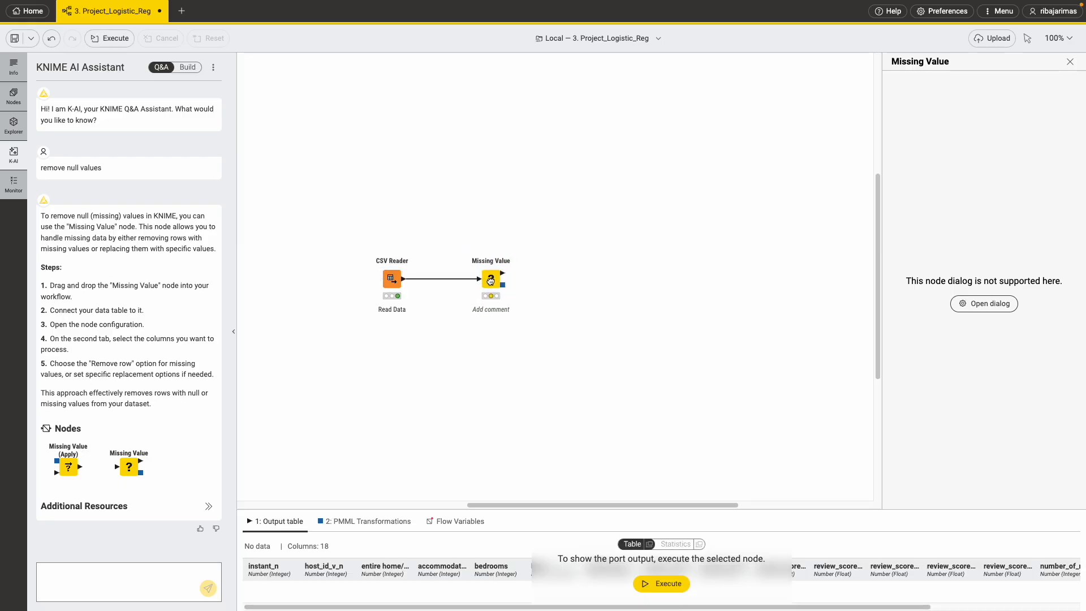
Step: Configure the Missing Value node to use Remove Row for the integer, float and string column types
{"action": "left_click", "coordinate": [490, 280]}
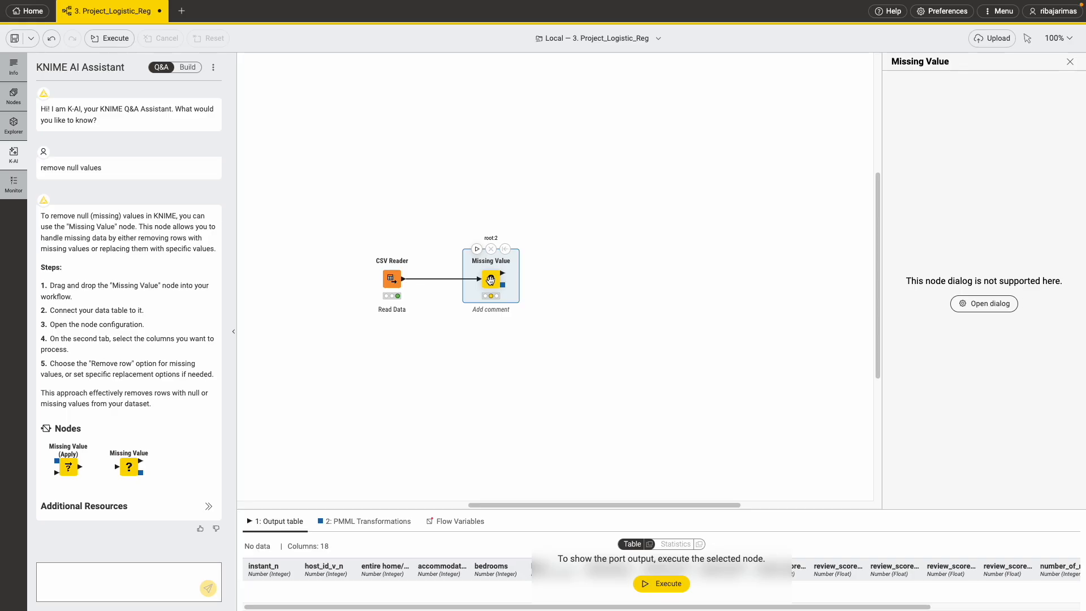
{"action": "right_click", "coordinate": [490, 280]}
{"action": "left_click", "coordinate": [514, 290]}
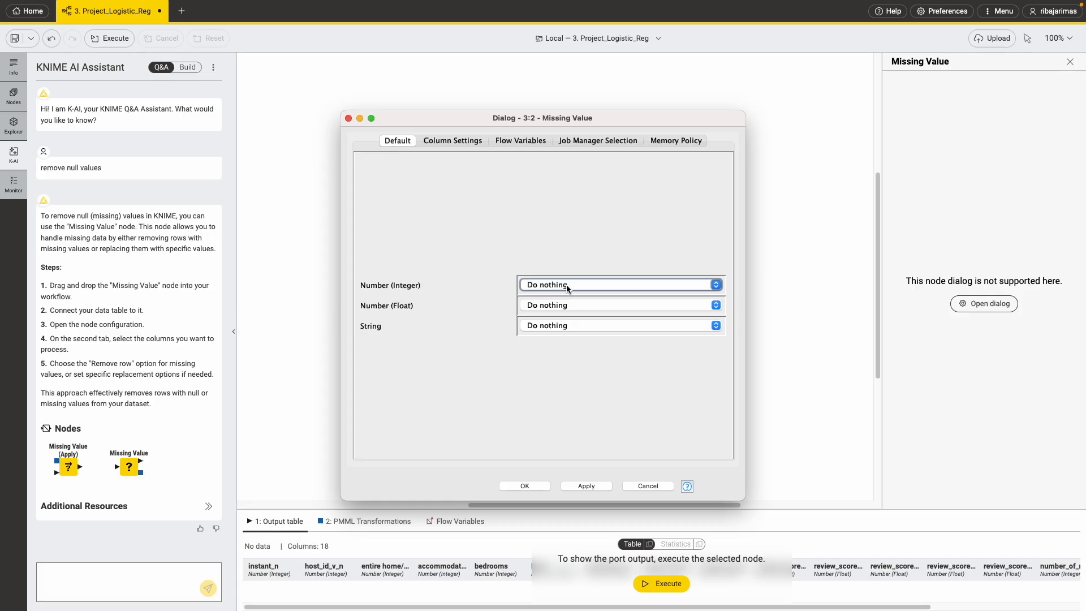
{"action": "left_click", "coordinate": [665, 284]}
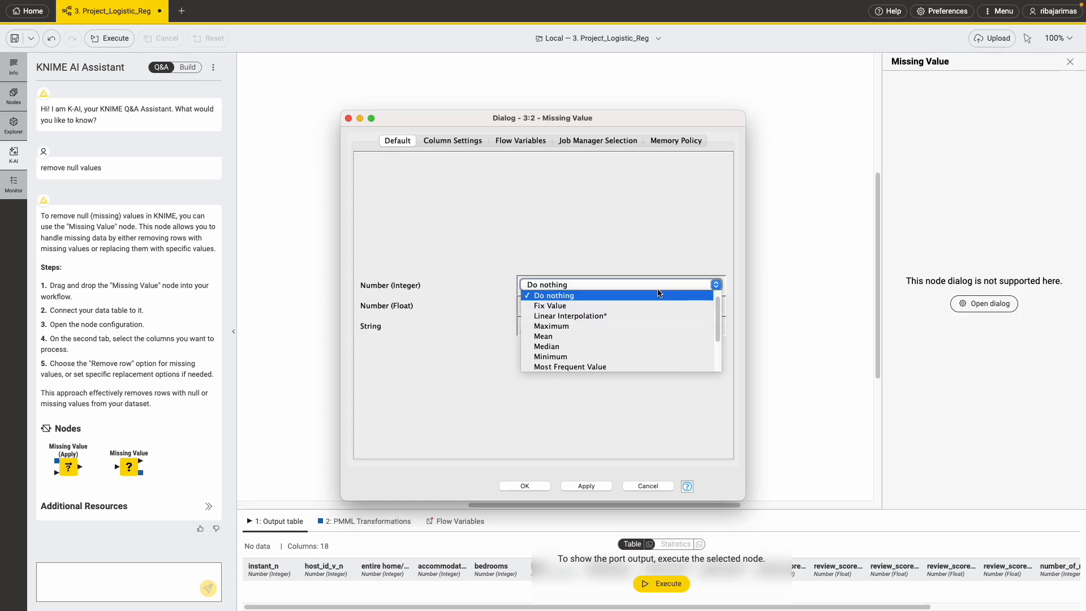
{"action": "scroll", "coordinate": [628, 331], "scroll_direction": "down", "scroll_amount": 2}
{"action": "left_click", "coordinate": [626, 356]}
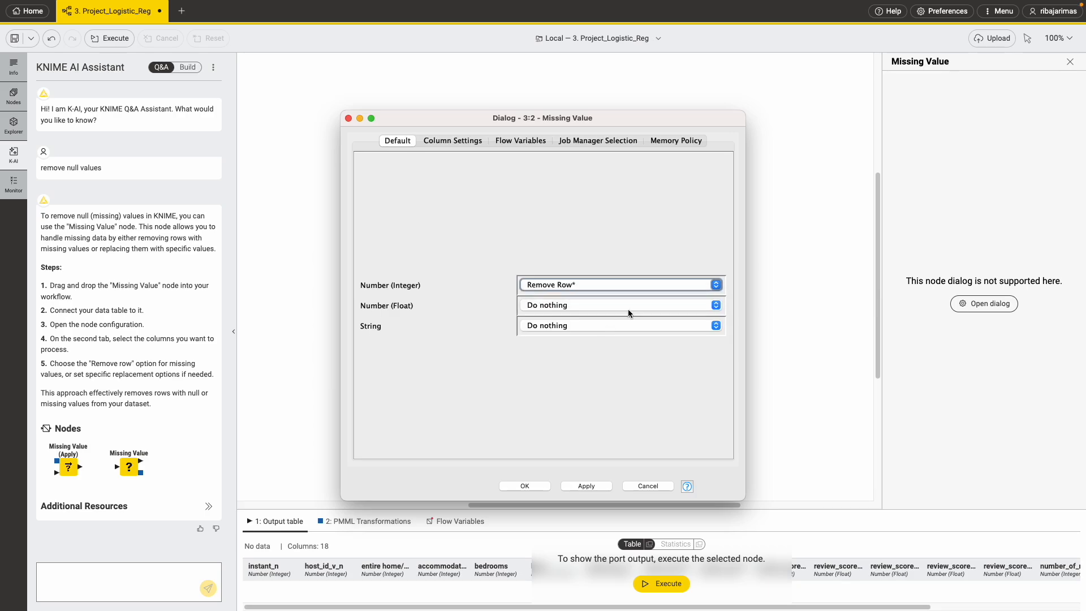
{"action": "left_click", "coordinate": [628, 307]}
{"action": "scroll", "coordinate": [598, 358], "scroll_direction": "down", "scroll_amount": 2}
{"action": "left_click", "coordinate": [597, 376]}
{"action": "left_click", "coordinate": [598, 327]}
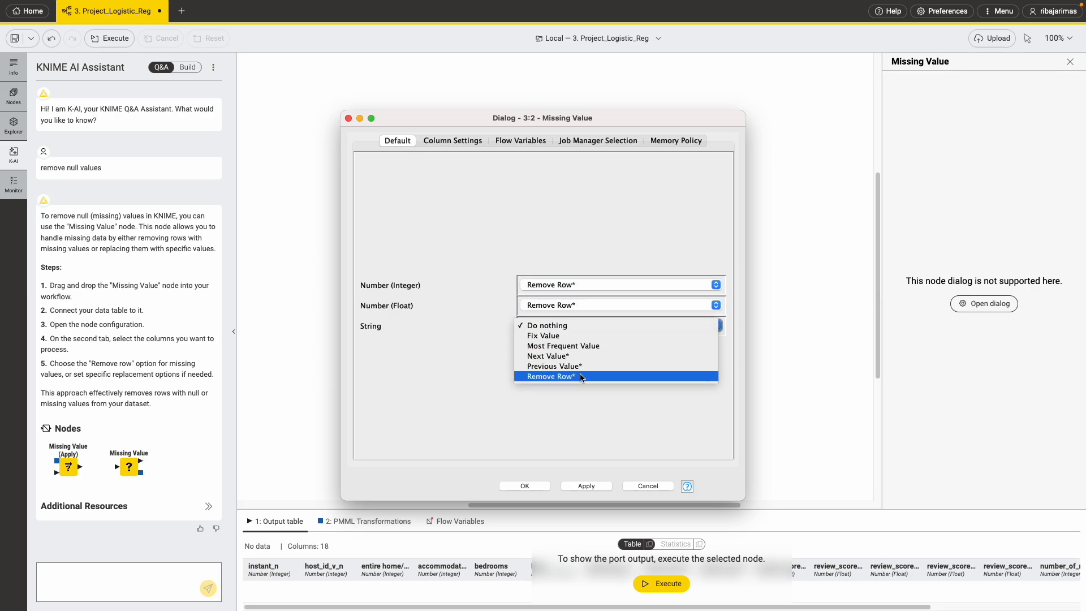
{"action": "left_click", "coordinate": [580, 376]}
{"action": "left_click", "coordinate": [586, 487]}
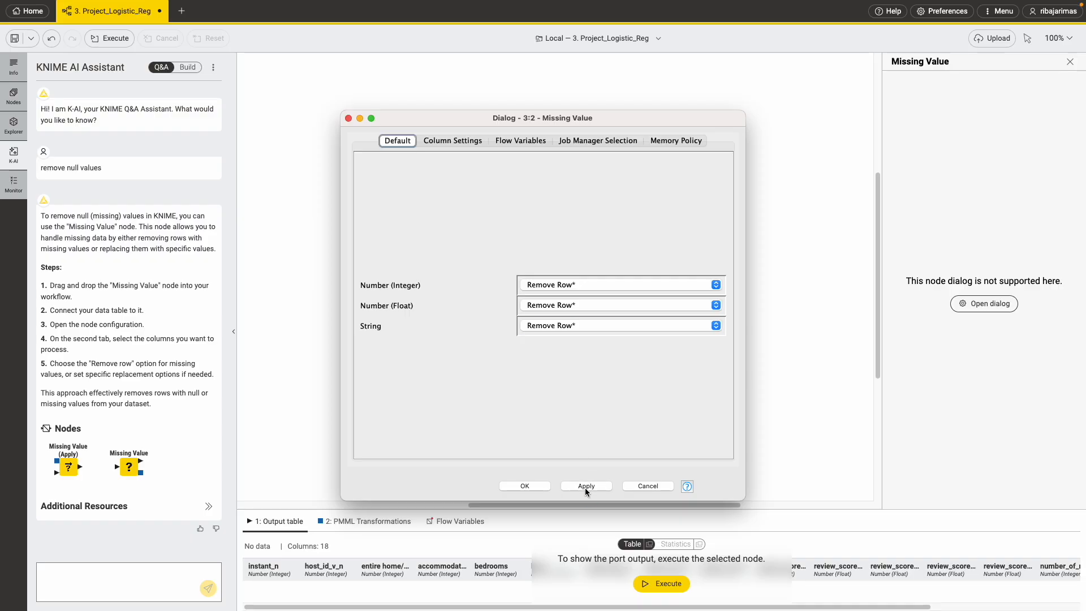
{"action": "left_click", "coordinate": [514, 487]}
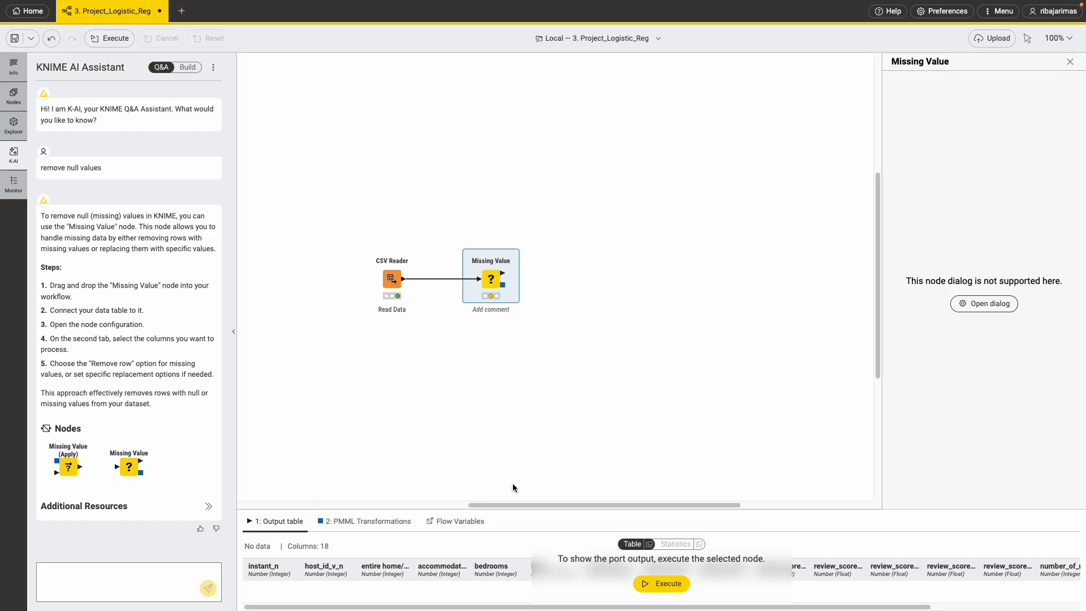
Step: Execute the Missing Value node and give it the comment "Remove row for NA"
{"action": "left_click", "coordinate": [476, 250]}
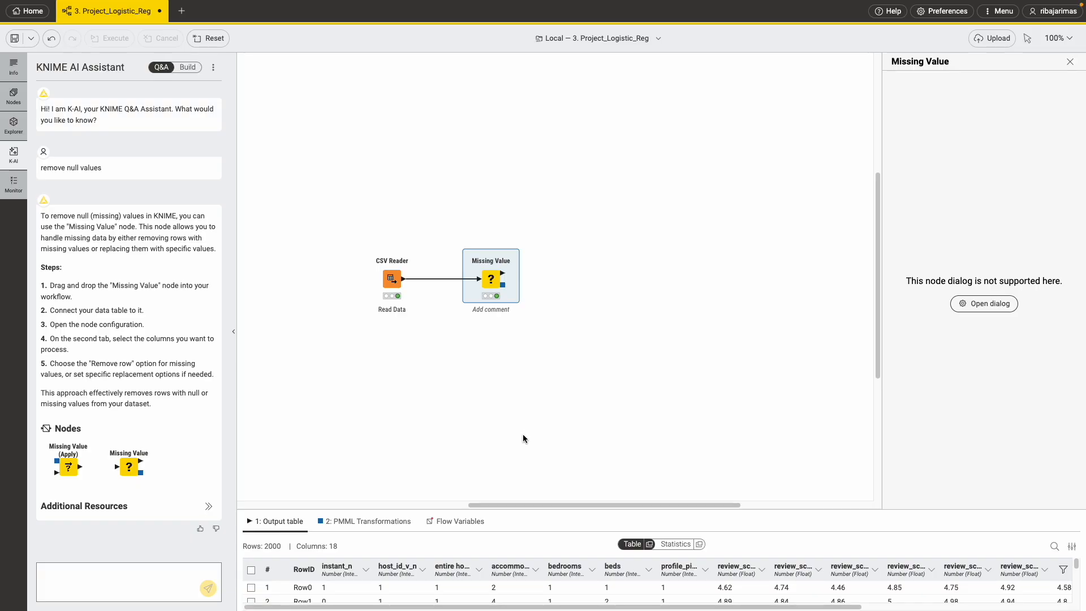
{"action": "double_click", "coordinate": [485, 310]}
{"action": "type", "text": "Remove row for NA"}
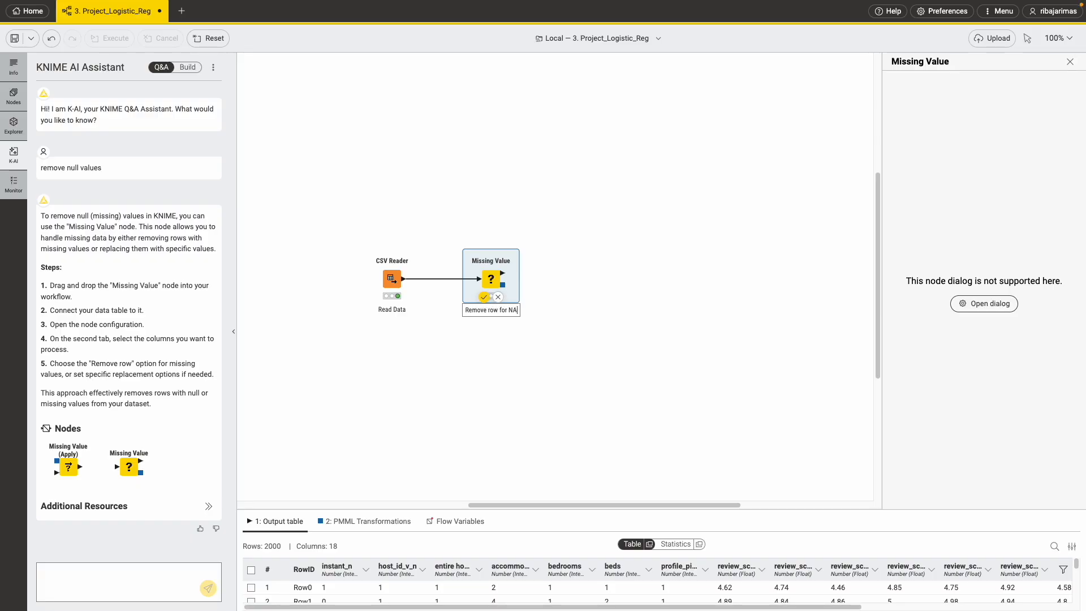
{"action": "key", "text": "Return"}
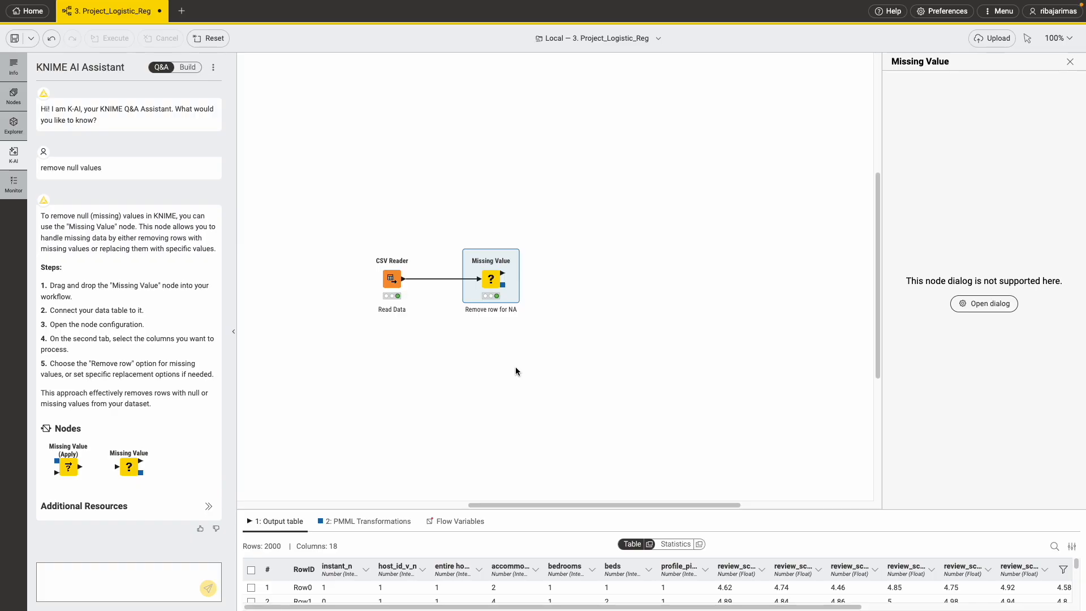
Step: Ask the K-AI assistant to "remove zero variance columns" and add its suggested Low Variance Filter, connected to the Missing Value output table
{"action": "left_click", "coordinate": [55, 582]}
{"action": "type", "text": "remove zero variance columns"}
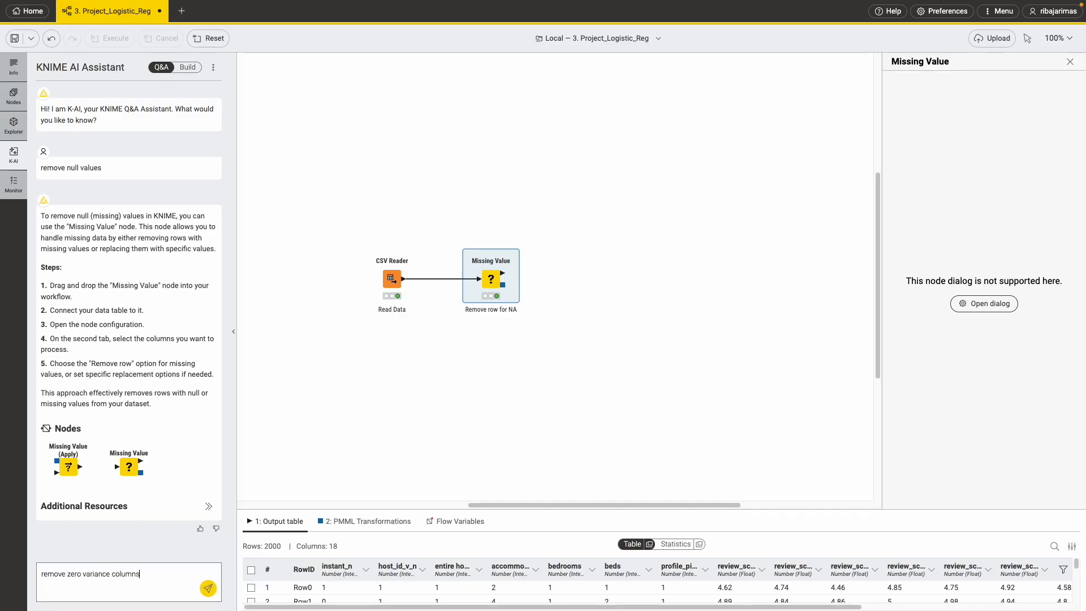
{"action": "key", "text": "Return"}
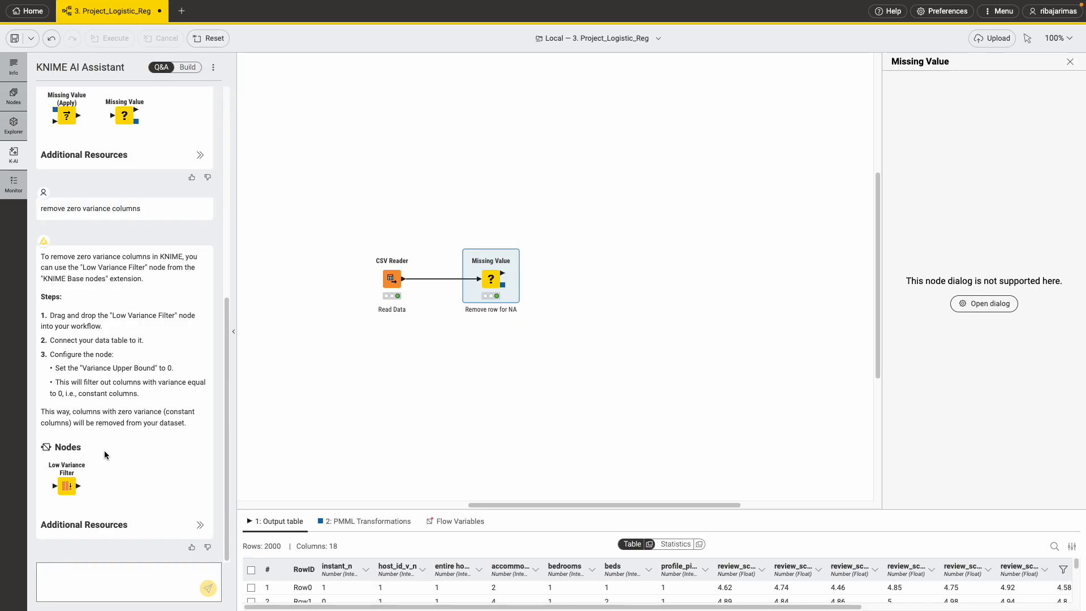
{"action": "left_click_drag", "start_coordinate": [67, 485], "coordinate": [594, 283]}
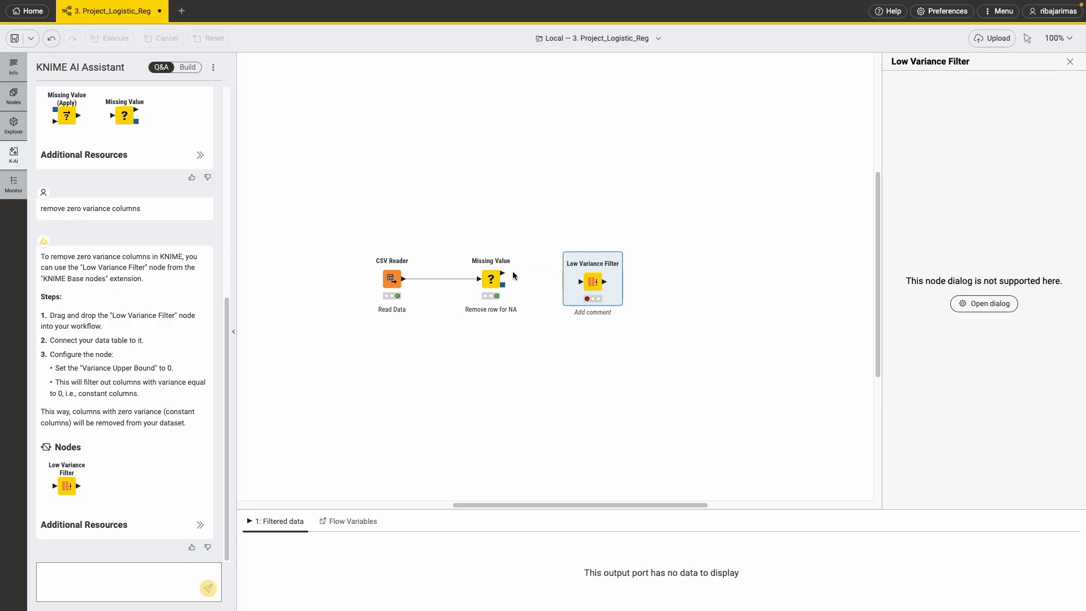
{"action": "left_click_drag", "start_coordinate": [502, 273], "coordinate": [586, 290]}
Step: Apply a variance upper bound of 0.0 with all columns included in the Low Variance Filter, and execute the node
{"action": "right_click", "coordinate": [589, 284]}
{"action": "left_click", "coordinate": [608, 288]}
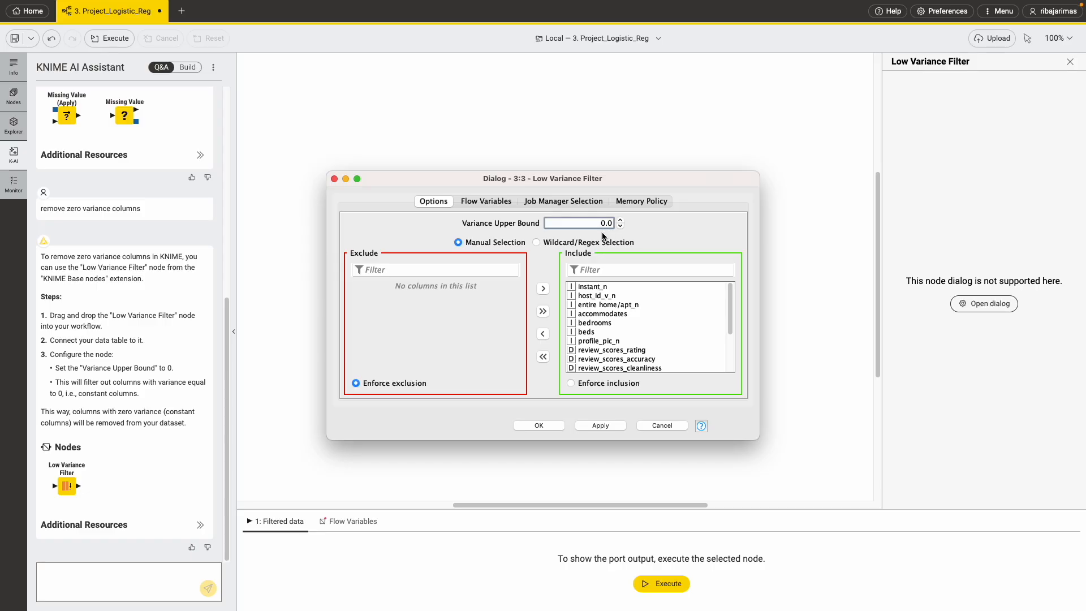
{"action": "scroll", "coordinate": [664, 346], "scroll_direction": "down", "scroll_amount": 3}
{"action": "scroll", "coordinate": [639, 356], "scroll_direction": "up", "scroll_amount": 3}
{"action": "scroll", "coordinate": [641, 355], "scroll_direction": "up", "scroll_amount": 1}
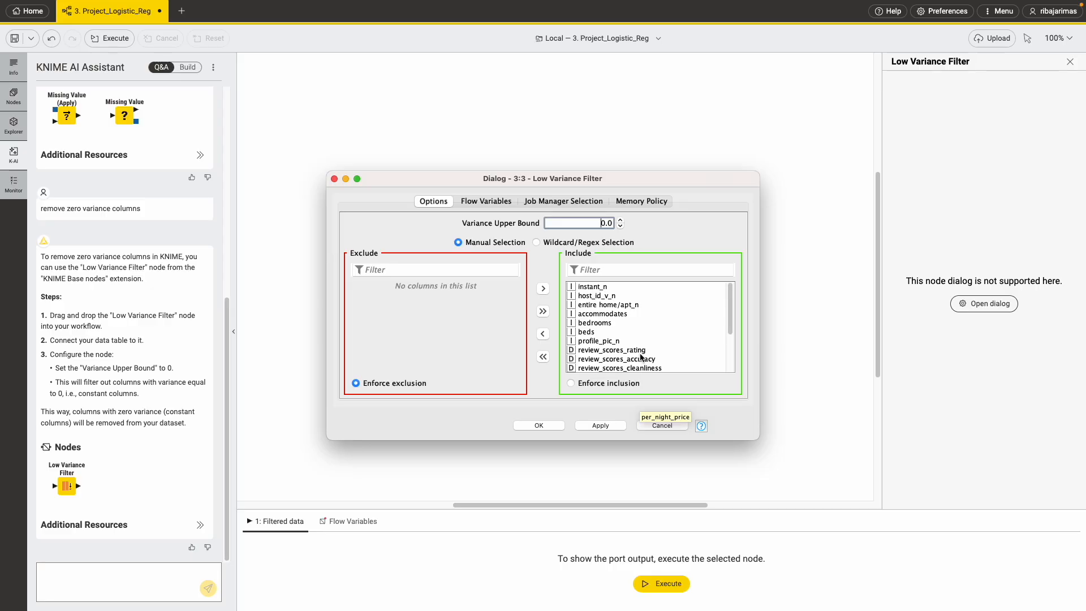
{"action": "scroll", "coordinate": [630, 340], "scroll_direction": "down", "scroll_amount": 2}
{"action": "scroll", "coordinate": [628, 333], "scroll_direction": "down", "scroll_amount": 1}
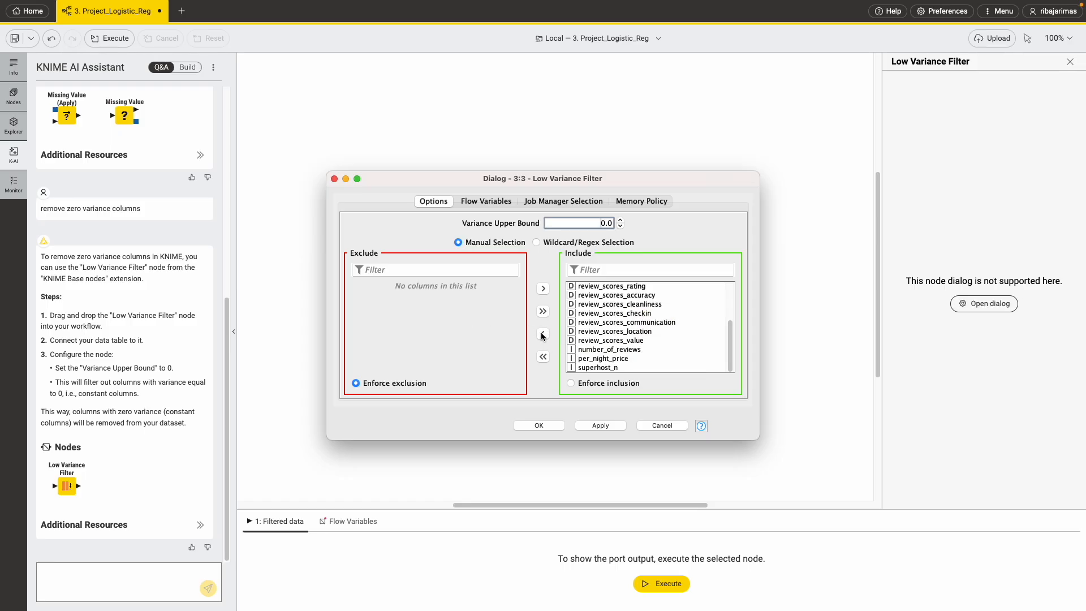
{"action": "left_click", "coordinate": [593, 427]}
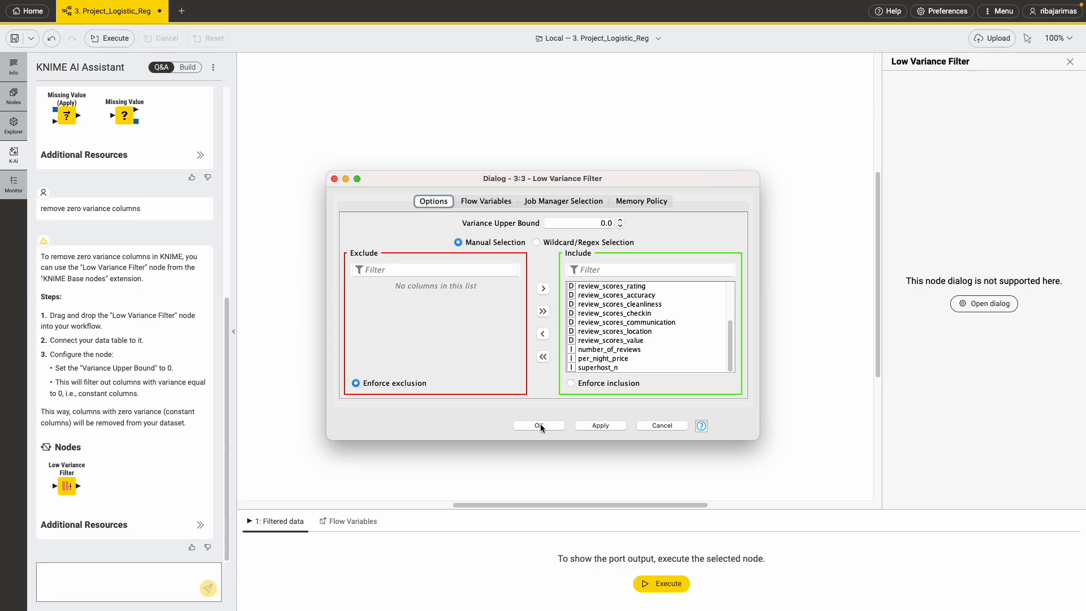
{"action": "left_click", "coordinate": [540, 424]}
{"action": "key", "text": "F7"}
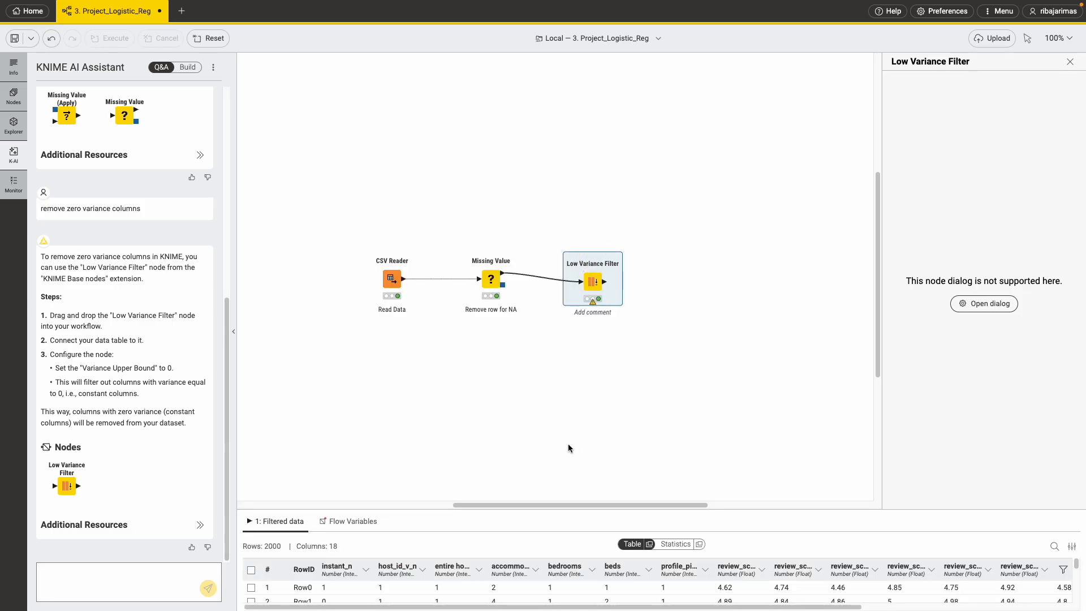
Step: Give the Low Variance Filter node the comment "Remove columns with 0 var"
{"action": "mouse_move", "coordinate": [593, 304]}
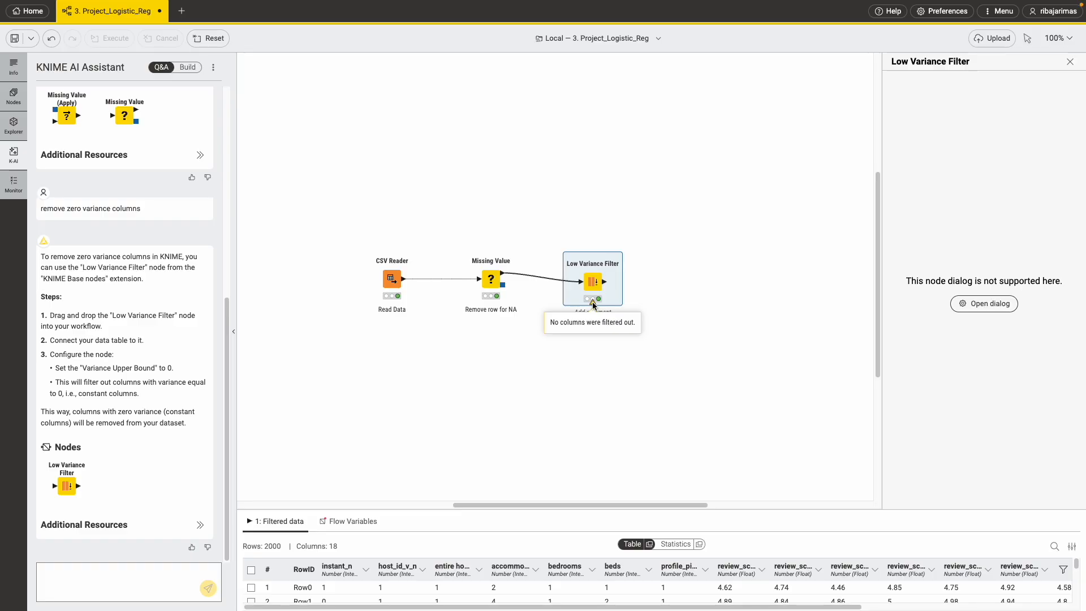
{"action": "double_click", "coordinate": [592, 313]}
{"action": "type", "text": "R"}
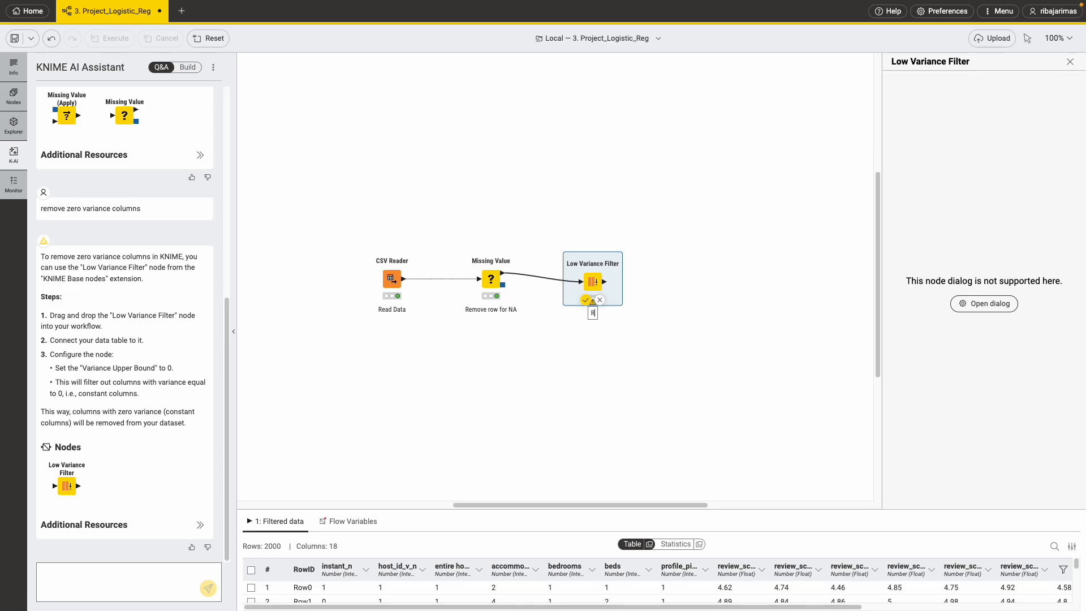
{"action": "type", "text": "emove columsn with 0 vari"}
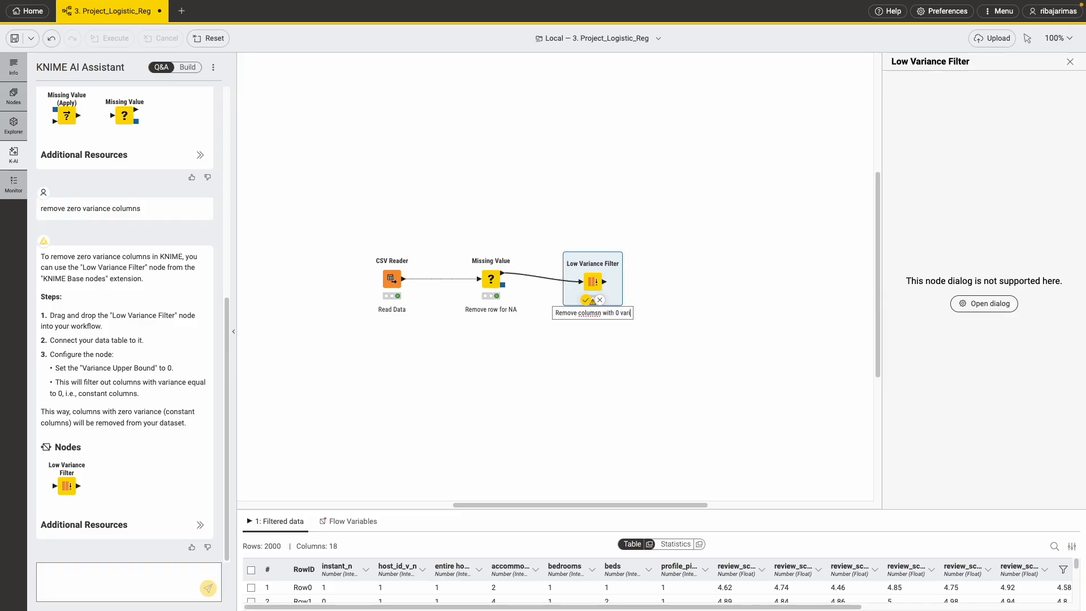
{"action": "key", "text": "BackSpace"}
{"action": "key", "text": "BackSpace"}
{"action": "key", "text": "Right"}
{"action": "type", "text": "s"}
{"action": "left_click", "coordinate": [649, 364]}
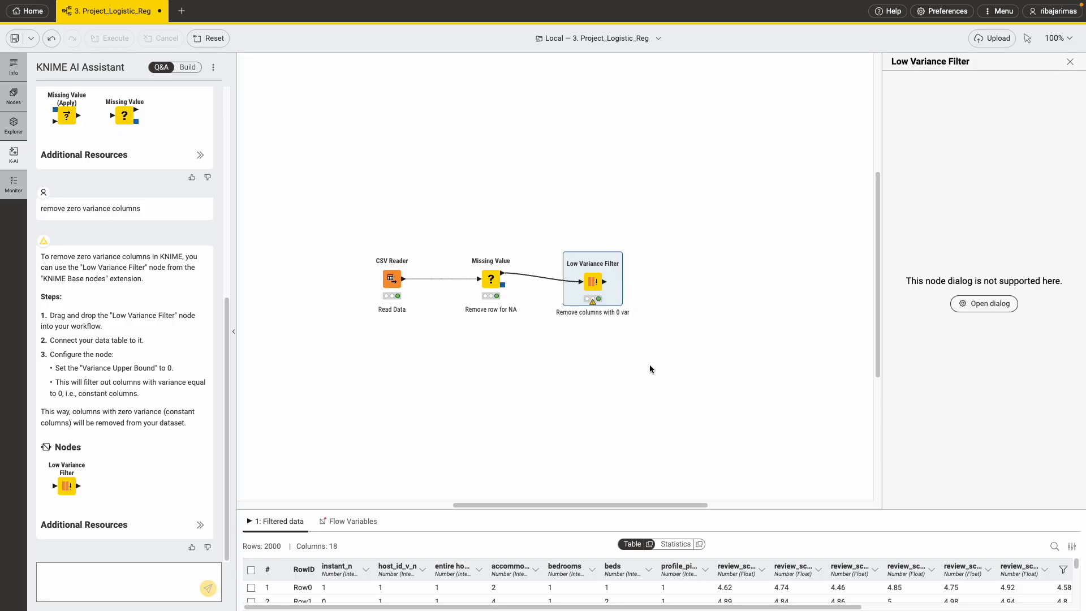
Step: Search the node repository for "logistic", add a Logistic Regression Learner and connect it to the Low Variance Filter output
{"action": "left_click", "coordinate": [1069, 62]}
{"action": "left_click", "coordinate": [68, 571]}
{"action": "left_click", "coordinate": [14, 96]}
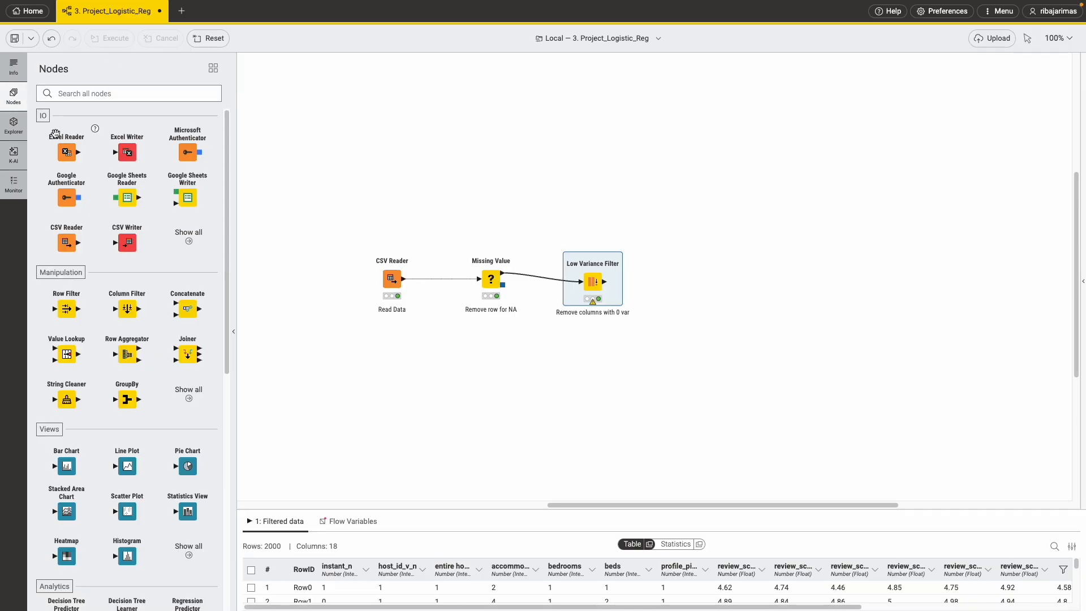
{"action": "left_click", "coordinate": [104, 92]}
{"action": "type", "text": "logistic"}
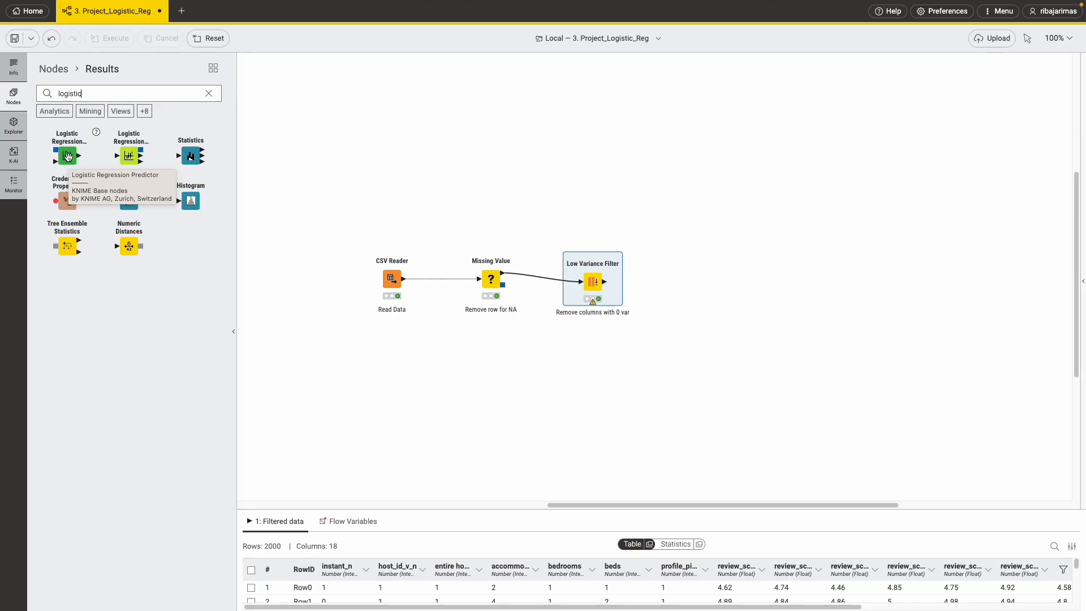
{"action": "left_click_drag", "start_coordinate": [129, 156], "coordinate": [709, 277]}
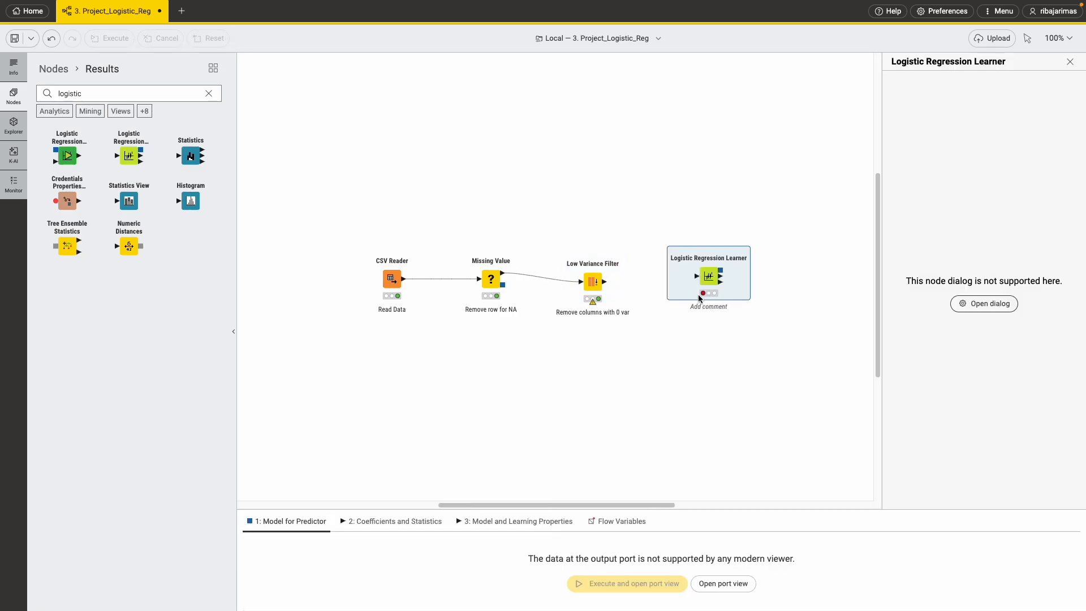
{"action": "left_click", "coordinate": [1068, 62]}
{"action": "left_click_drag", "start_coordinate": [625, 283], "coordinate": [689, 282]}
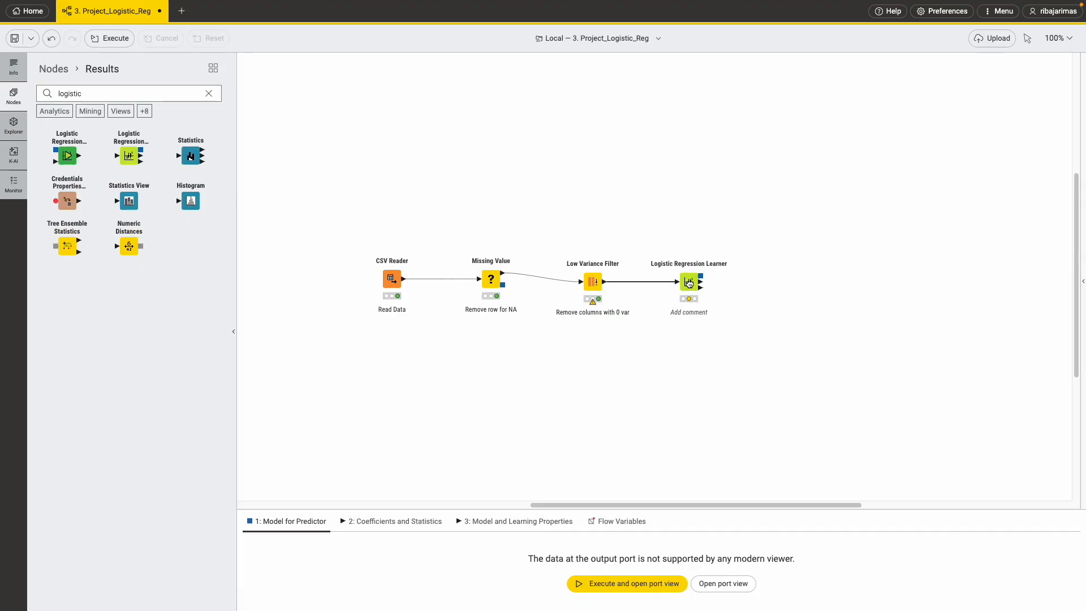
Step: Open the Logistic Regression Learner configuration and set the reference category to Superhost for the target column superhost_s
{"action": "left_click", "coordinate": [690, 285]}
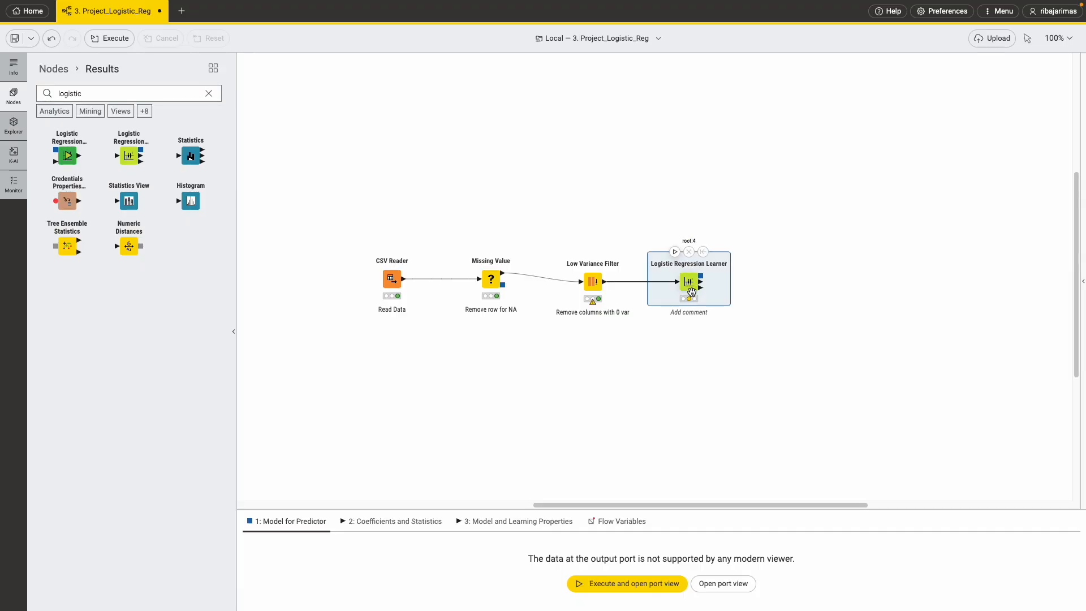
{"action": "right_click", "coordinate": [689, 281]}
{"action": "left_click", "coordinate": [721, 292]}
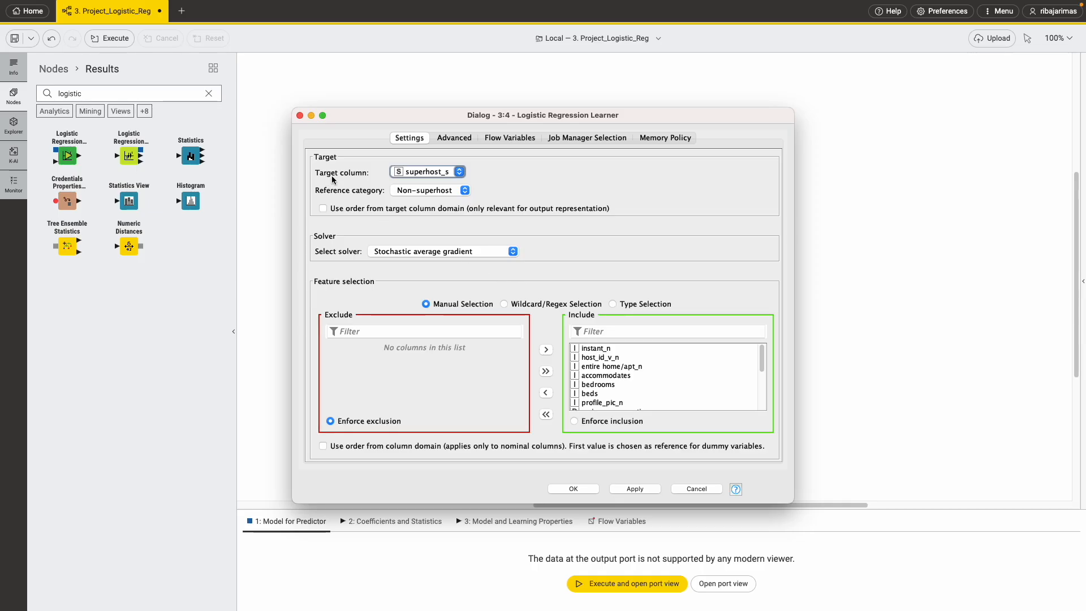
{"action": "left_click", "coordinate": [447, 190]}
{"action": "left_click", "coordinate": [447, 179]}
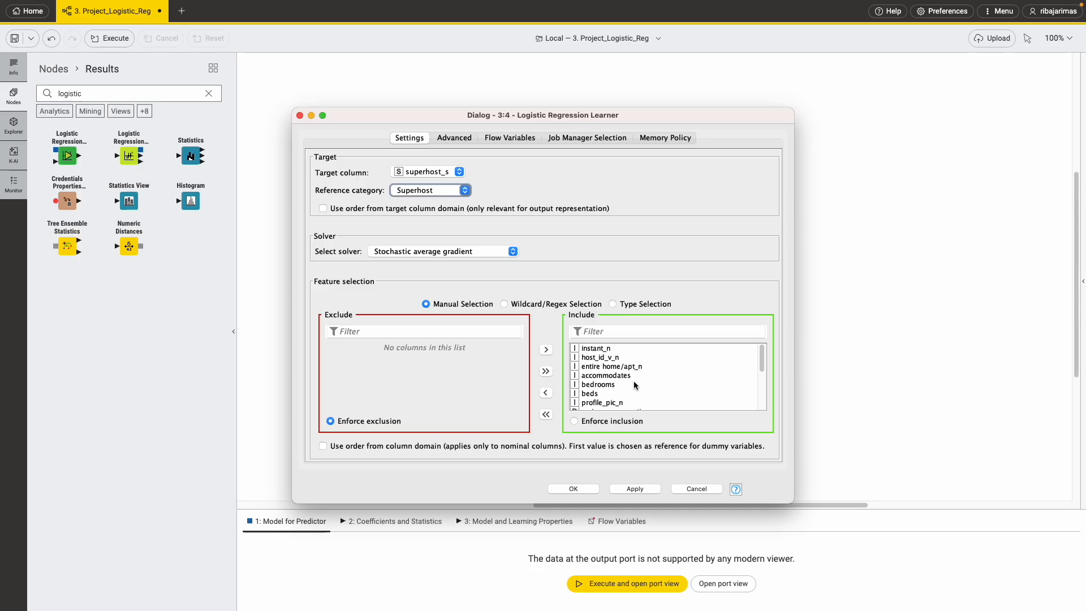
Step: Exclude superhost_n from the learner's feature selection, keep all other columns included, and apply the configuration
{"action": "scroll", "coordinate": [631, 387], "scroll_direction": "down", "scroll_amount": 5}
{"action": "left_click", "coordinate": [632, 406]}
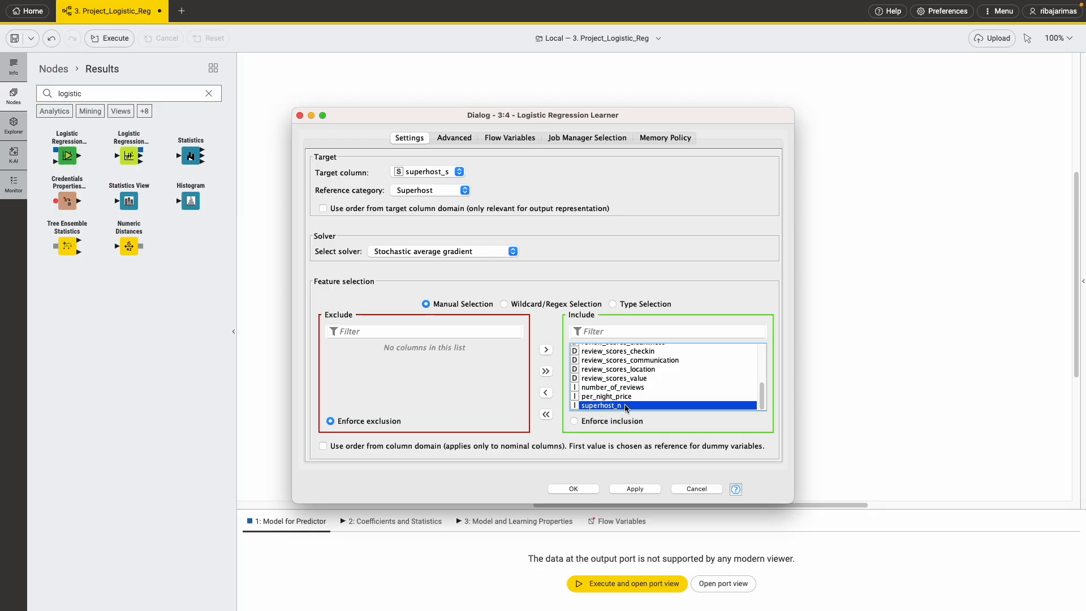
{"action": "left_click", "coordinate": [547, 393]}
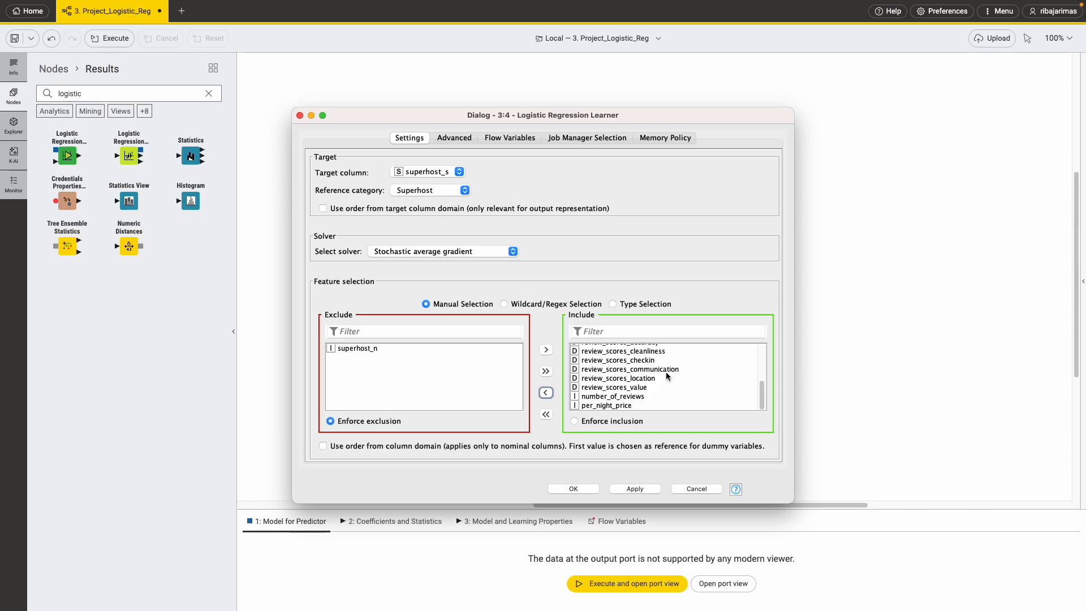
{"action": "scroll", "coordinate": [662, 373], "scroll_direction": "up", "scroll_amount": 5}
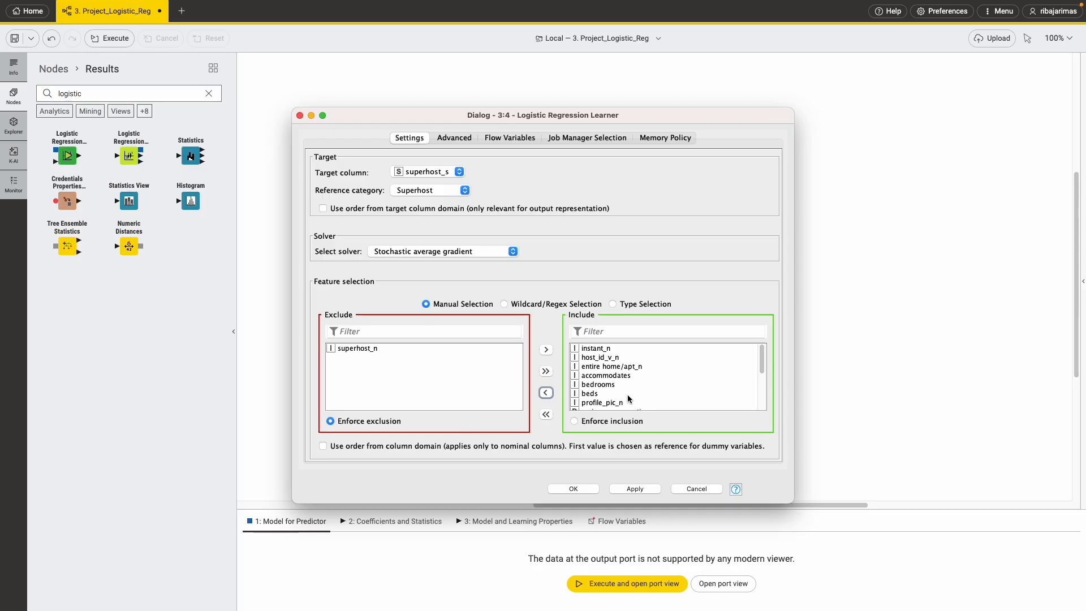
{"action": "scroll", "coordinate": [626, 390], "scroll_direction": "down", "scroll_amount": 5}
{"action": "left_click", "coordinate": [641, 490]}
{"action": "left_click", "coordinate": [582, 490]}
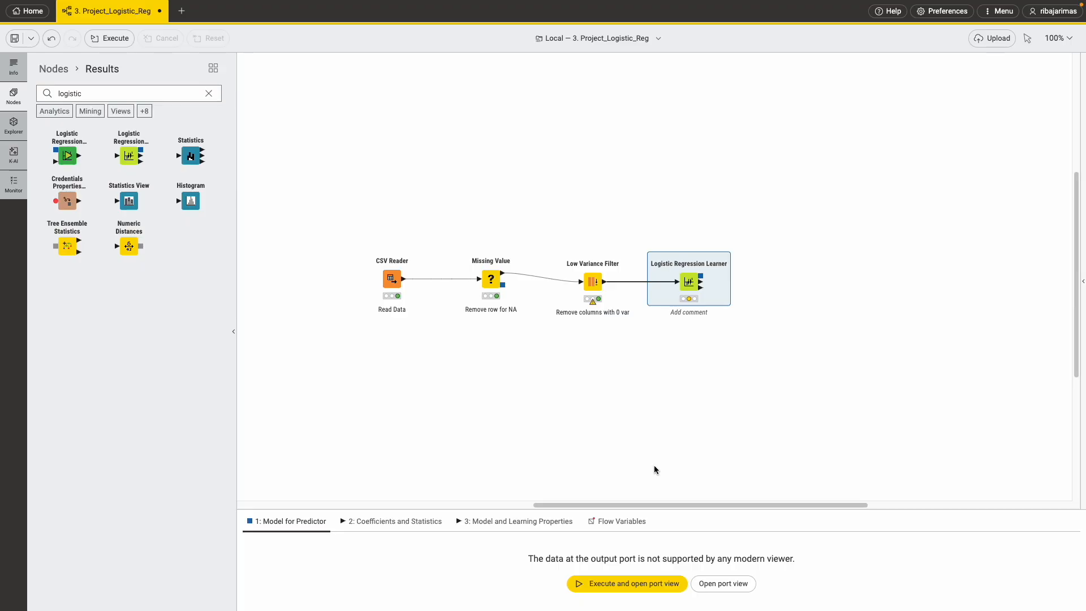
Step: Execute the Logistic Regression Learner and give it the comment "Run Logistic Reg"
{"action": "left_click", "coordinate": [676, 252]}
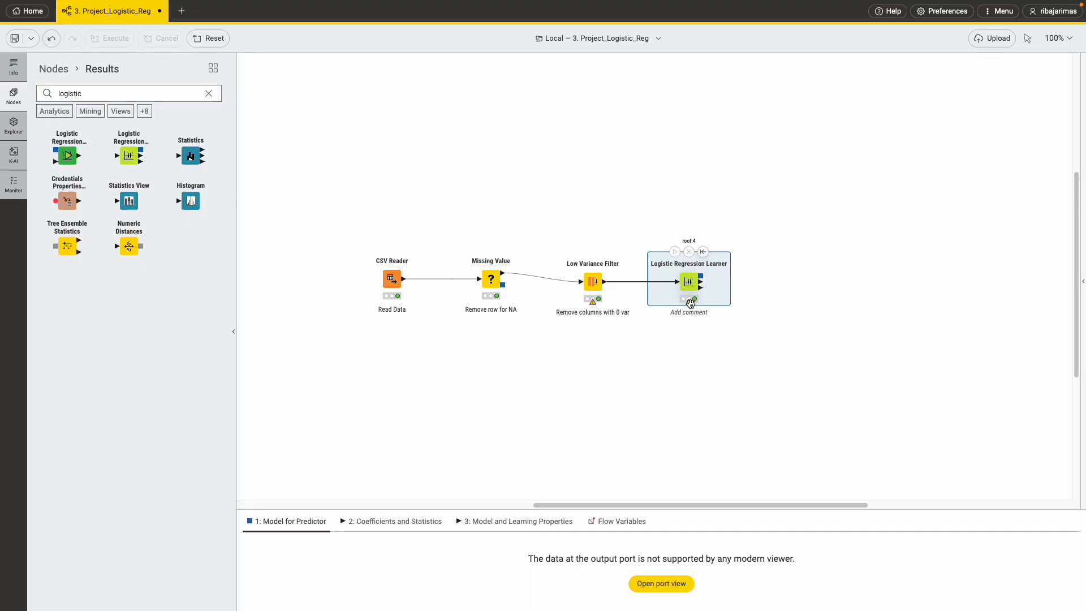
{"action": "mouse_move", "coordinate": [690, 305]}
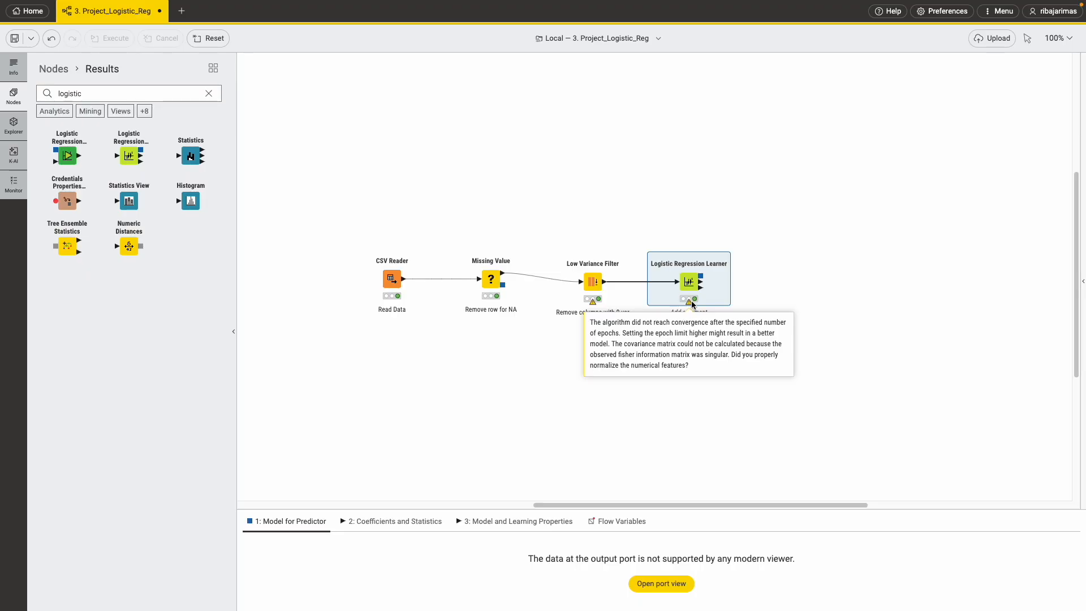
{"action": "double_click", "coordinate": [688, 312]}
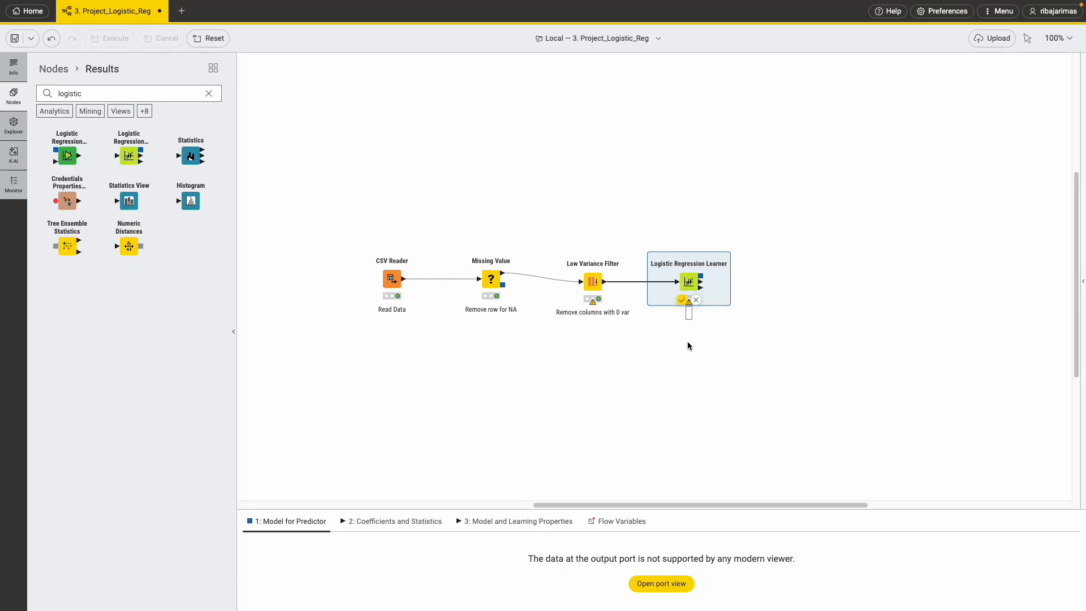
{"action": "type", "text": "Run Logistic Reg"}
{"action": "key", "text": "Return"}
Step: Examine the learner's Coefficients and Statistics output table, particularly the logit category and coefficients, and close it
{"action": "right_click", "coordinate": [690, 283]}
{"action": "mouse_move", "coordinate": [735, 310]}
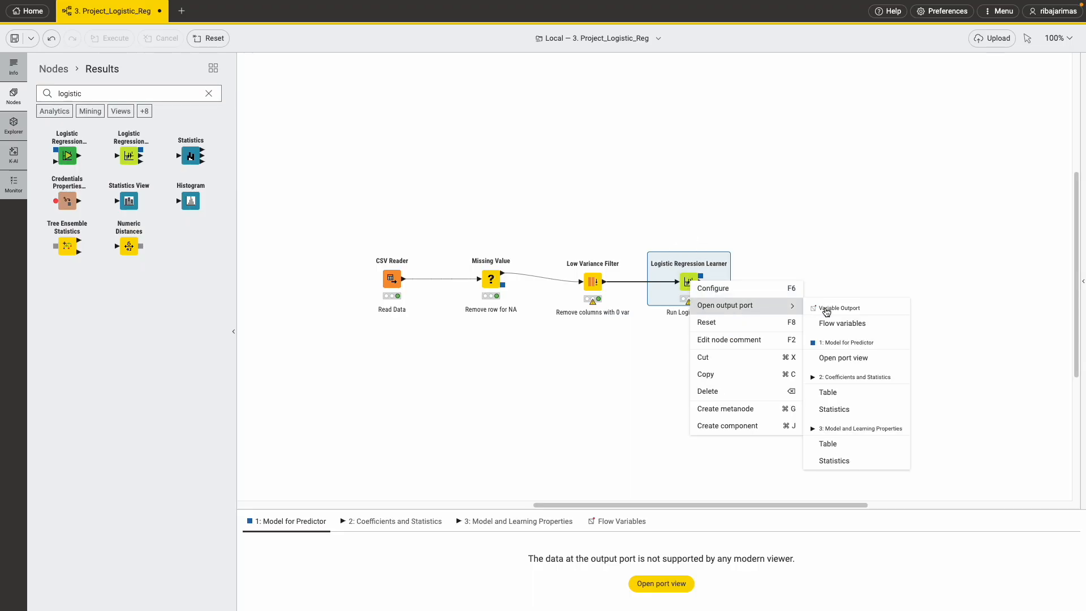
{"action": "left_click", "coordinate": [846, 394]}
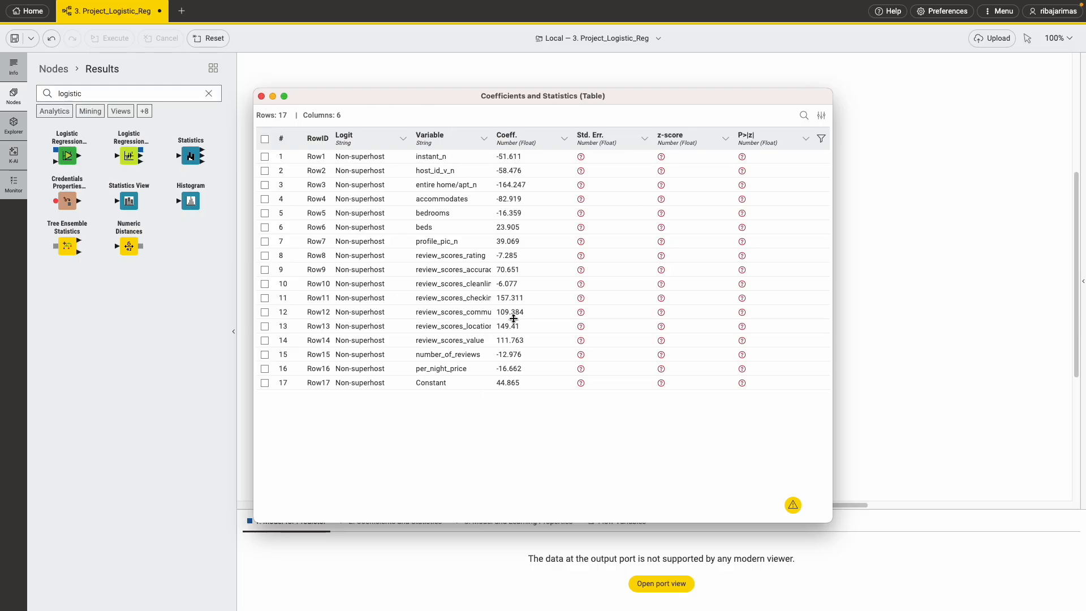
{"action": "left_click", "coordinate": [261, 96]}
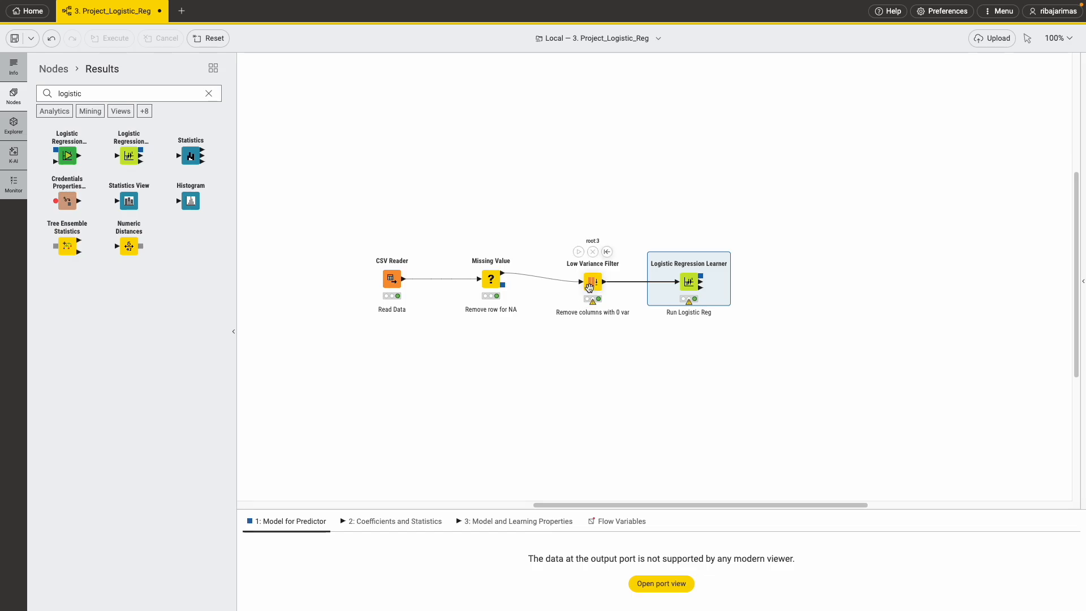
Step: Set the Logistic Regression Learner's reference category to Non-superhost, apply the configuration and execute the node again
{"action": "right_click", "coordinate": [689, 282]}
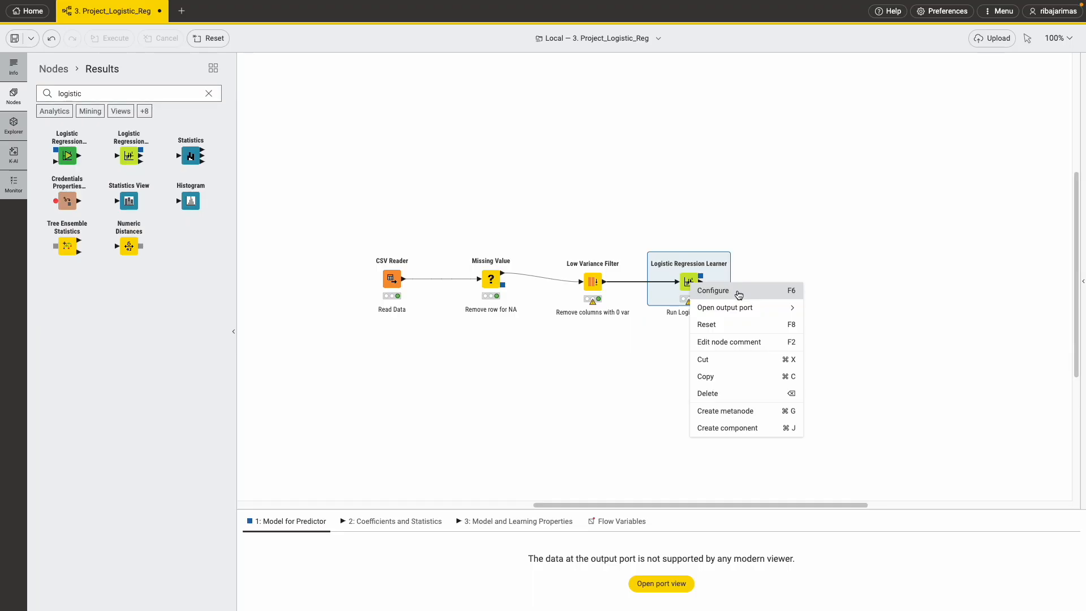
{"action": "left_click", "coordinate": [737, 297]}
{"action": "left_click", "coordinate": [441, 169]}
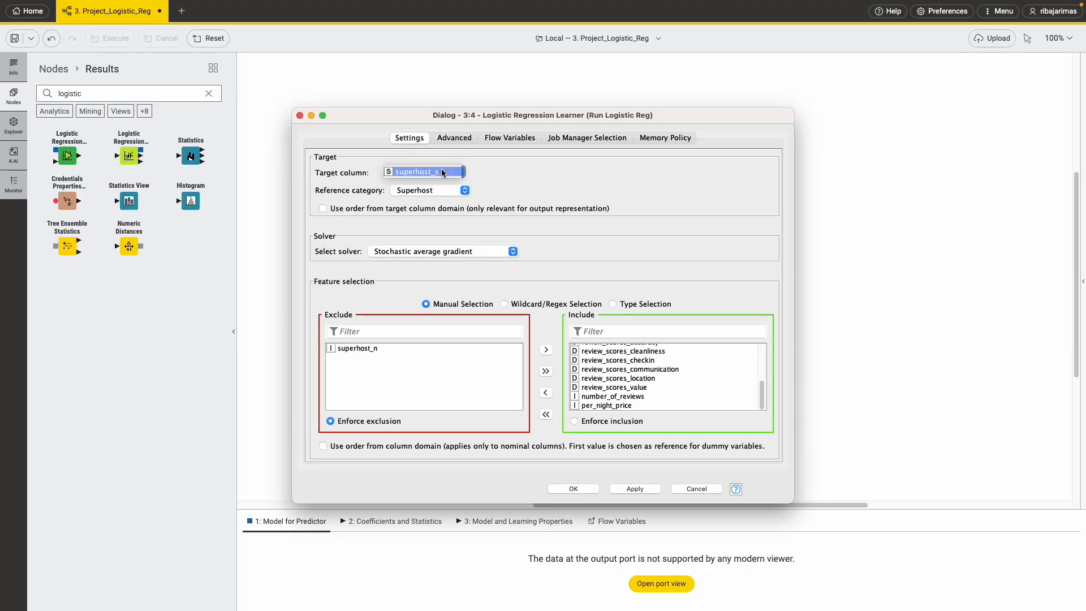
{"action": "left_click", "coordinate": [515, 172]}
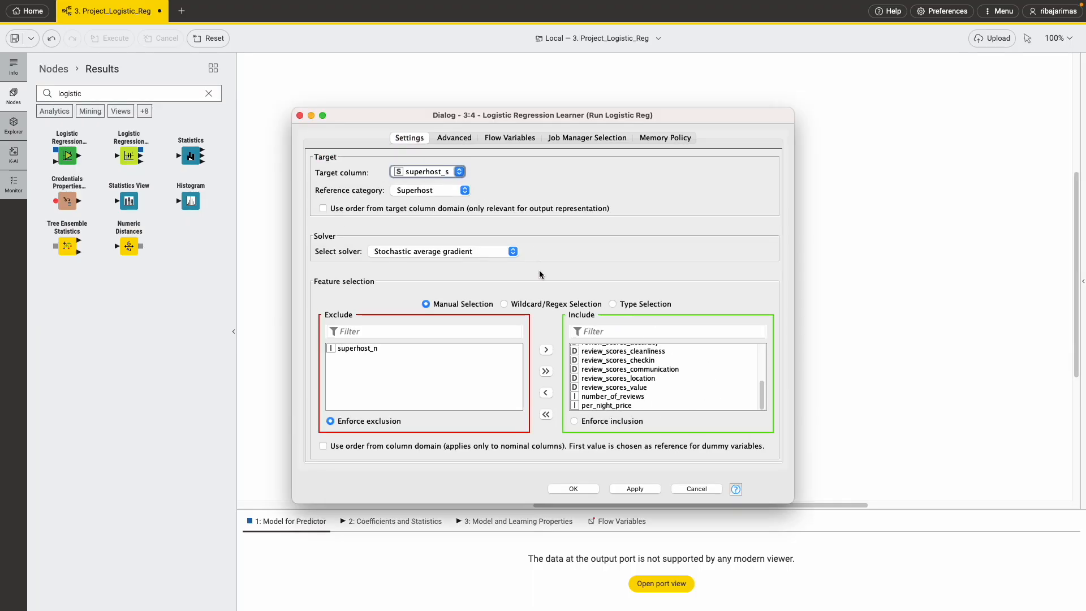
{"action": "left_click", "coordinate": [446, 191]}
{"action": "left_click", "coordinate": [446, 204]}
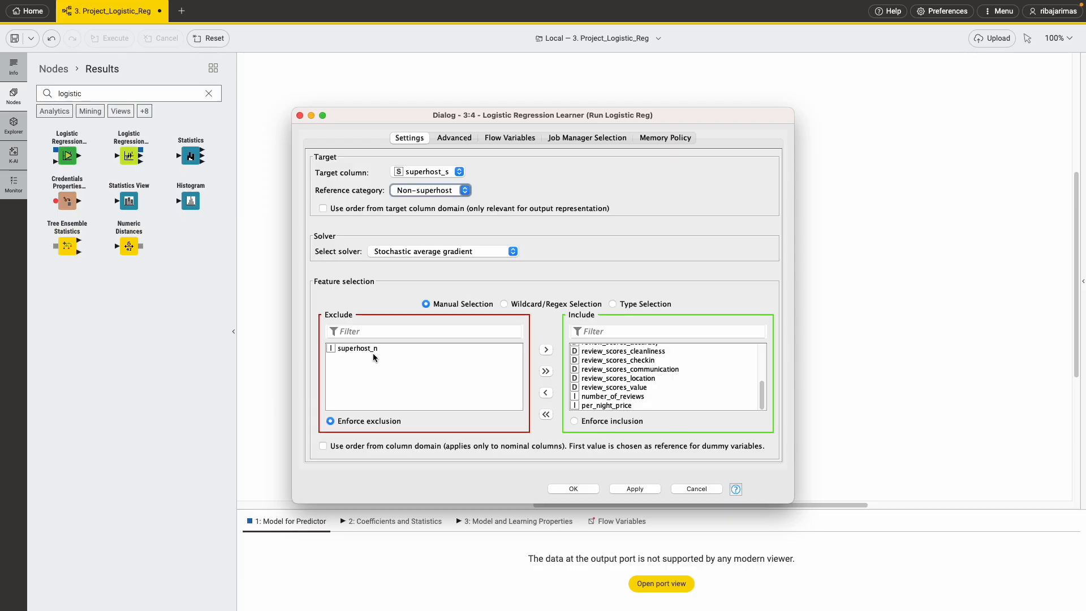
{"action": "left_click", "coordinate": [643, 485]}
{"action": "left_click", "coordinate": [561, 487]}
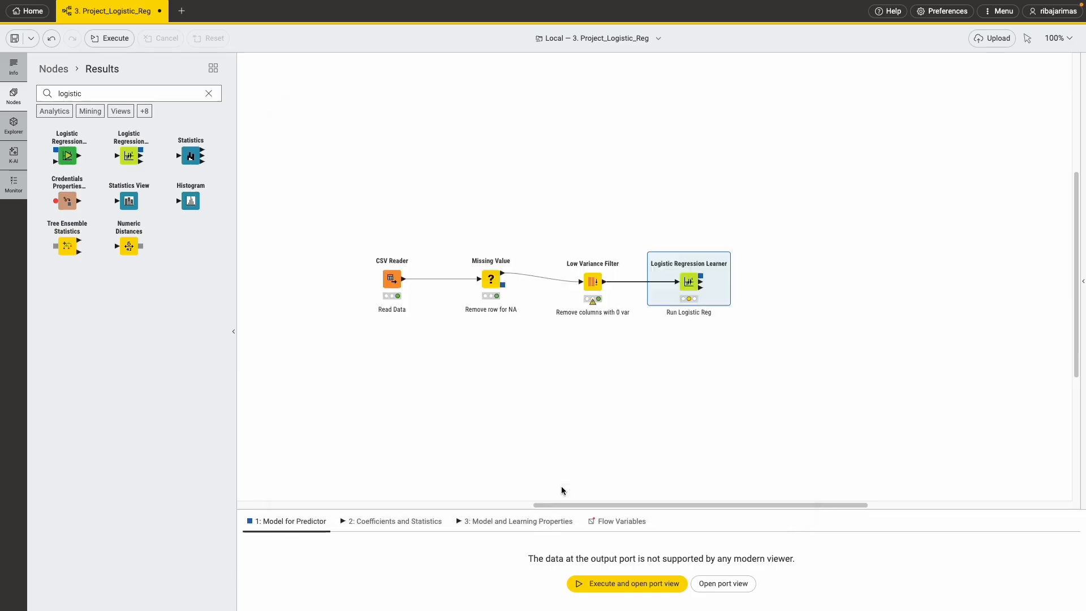
{"action": "left_click", "coordinate": [675, 252]}
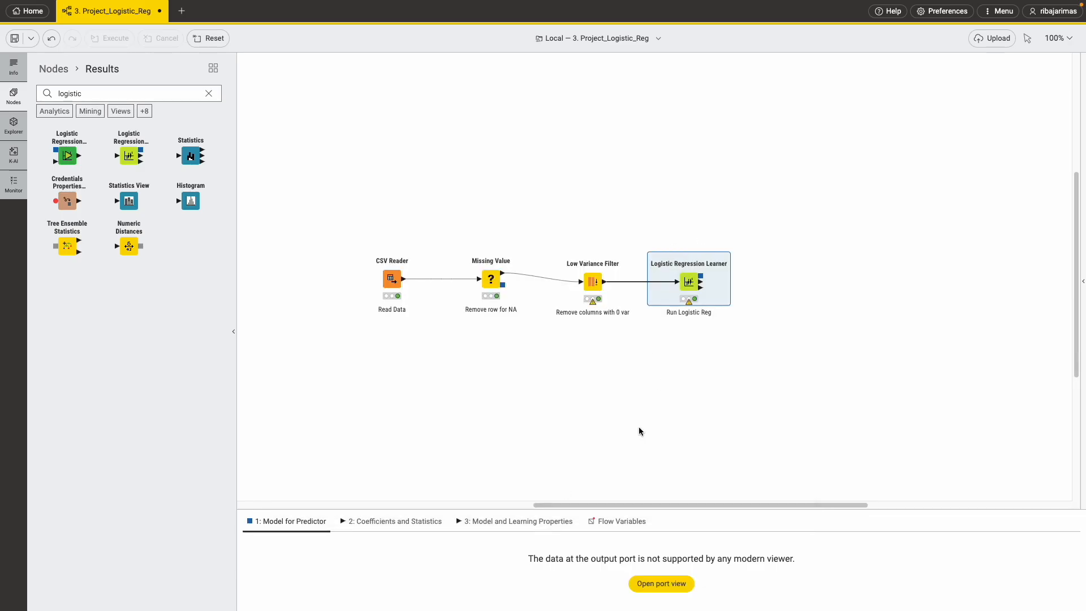
Step: Review the rerun model's Coefficients and Statistics table, close it and clear the node selection
{"action": "right_click", "coordinate": [689, 283]}
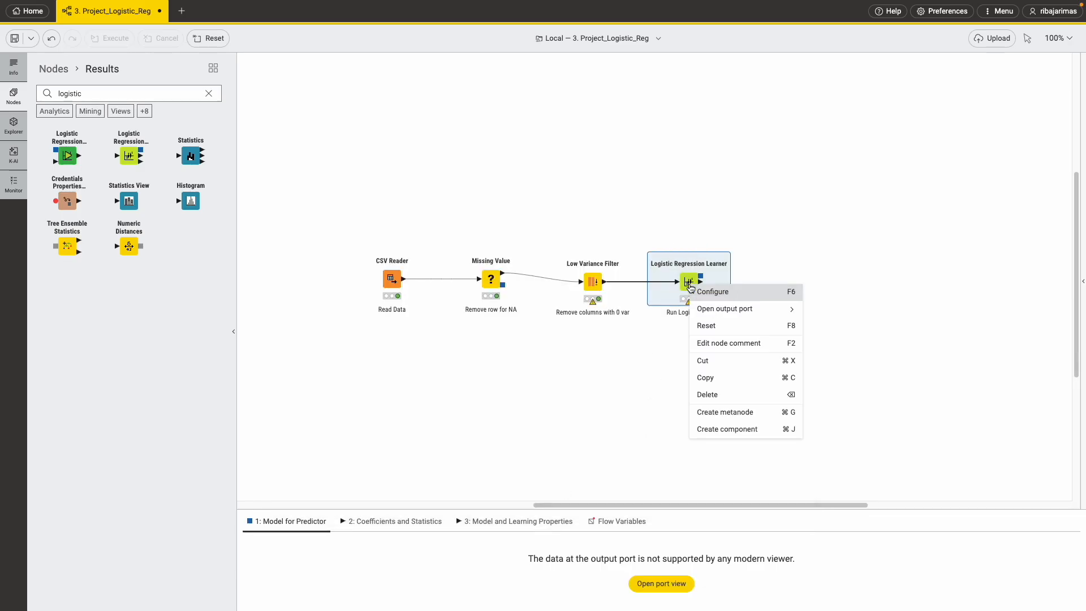
{"action": "mouse_move", "coordinate": [777, 313]}
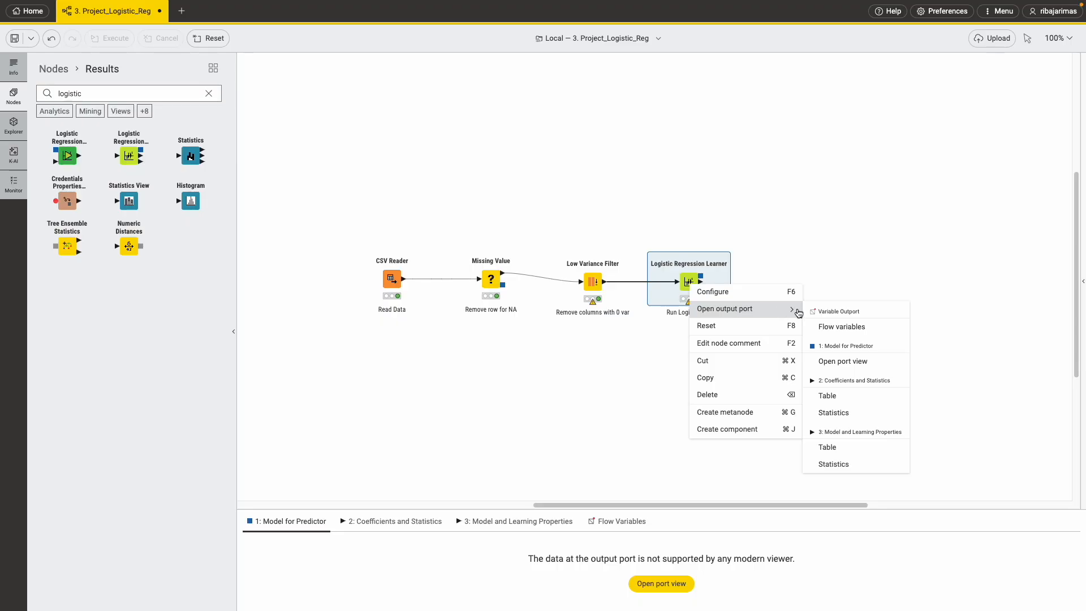
{"action": "left_click", "coordinate": [852, 399]}
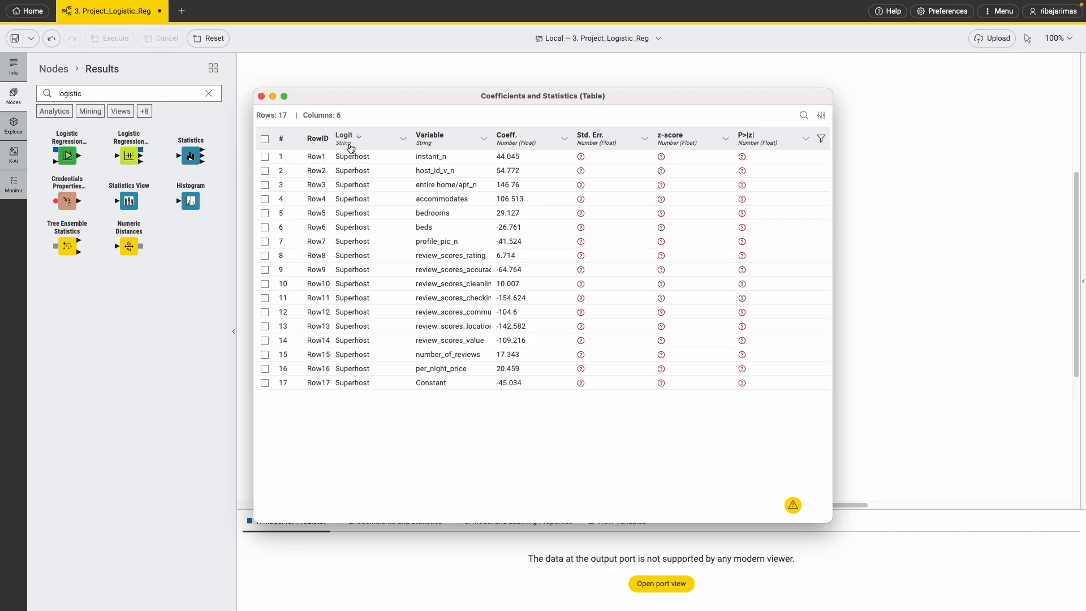
{"action": "left_click", "coordinate": [261, 97]}
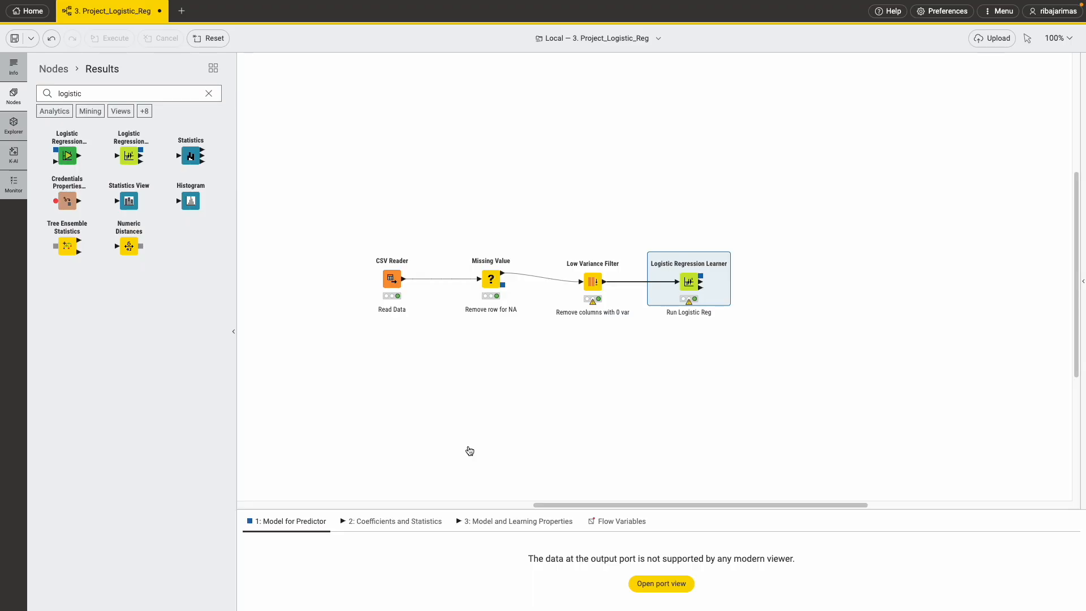
{"action": "left_click", "coordinate": [595, 399]}
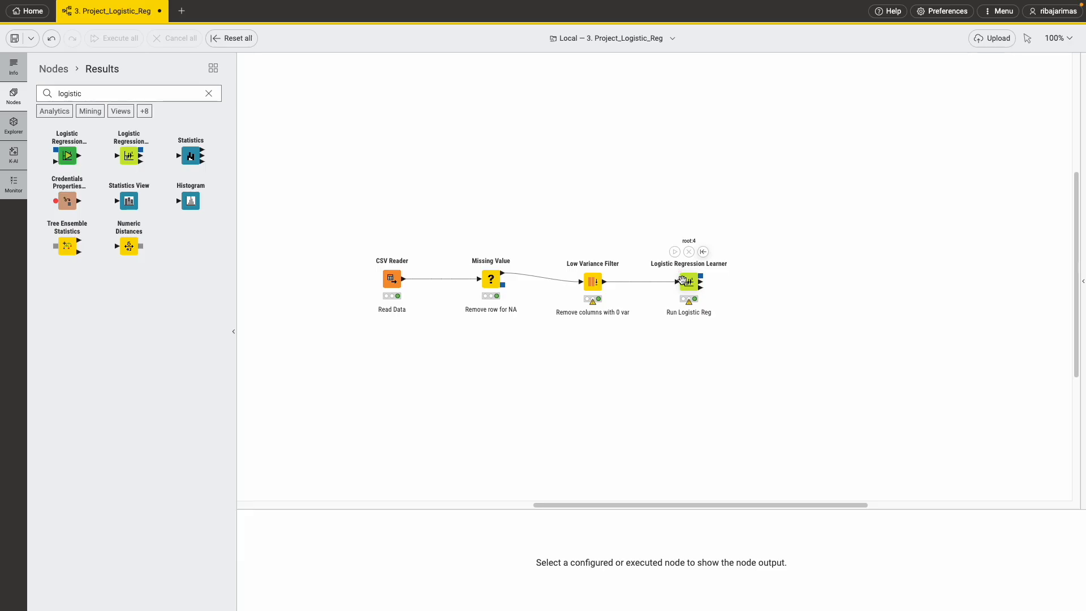